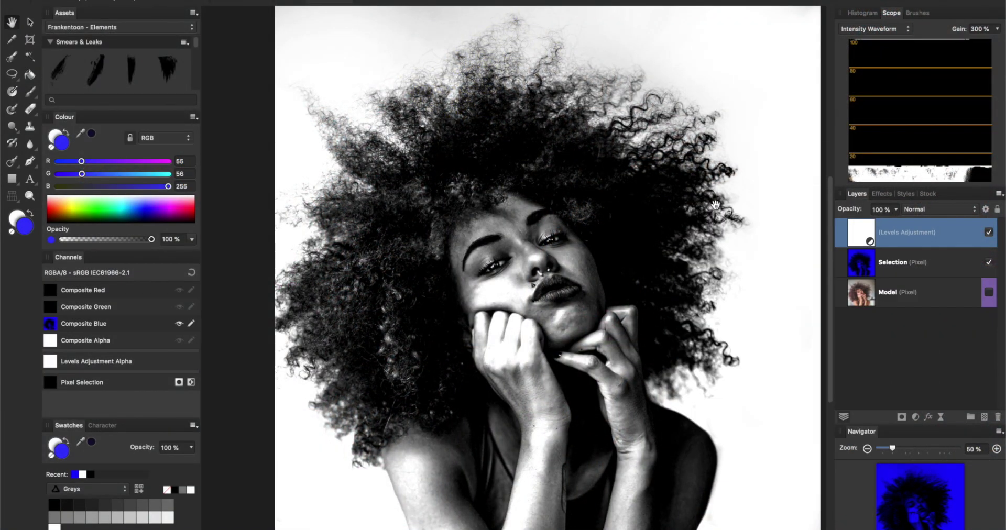
# Delete the Levels adjustment and paint the face and body black on the Selection layer.
pyautogui.press('Delete')
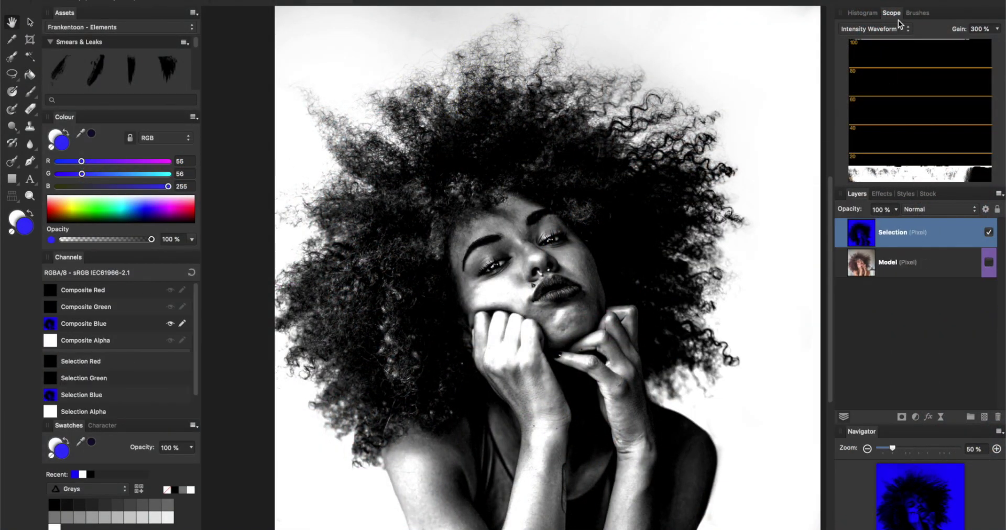
pyautogui.click(917, 13)
pyautogui.press('b')
pyautogui.press('x')
pyautogui.click(51, 201)
pyautogui.moveTo(498, 220)
pyautogui.mouseDown()
pyautogui.moveTo(427, 285)
pyautogui.moveTo(496, 357)
pyautogui.moveTo(577, 369)
pyautogui.moveTo(407, 319)
pyautogui.mouseUp()
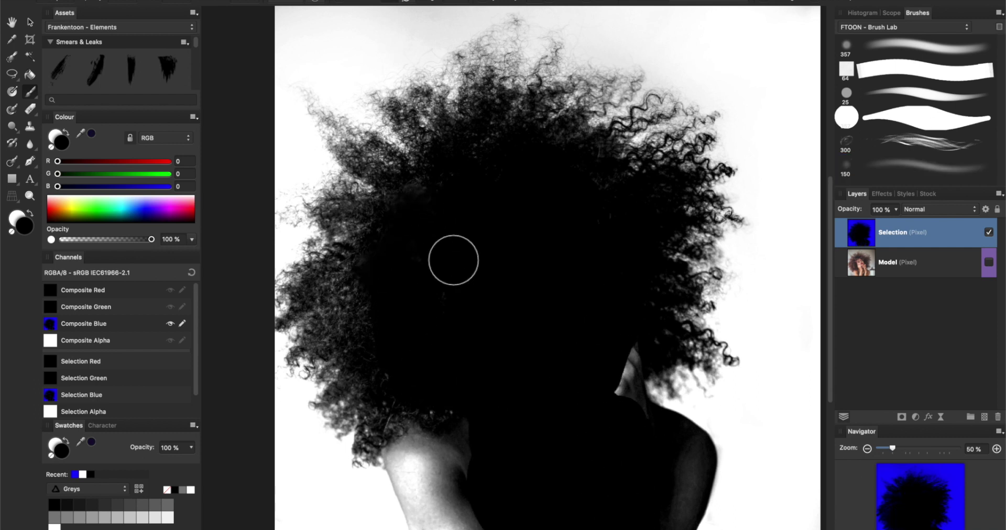
# Finish painting the neck area black on the Selection layer.
pyautogui.scroll(2, 430, 178)
pyautogui.scroll(-2, 454, 337)
pyautogui.scroll(3, 550, 175)
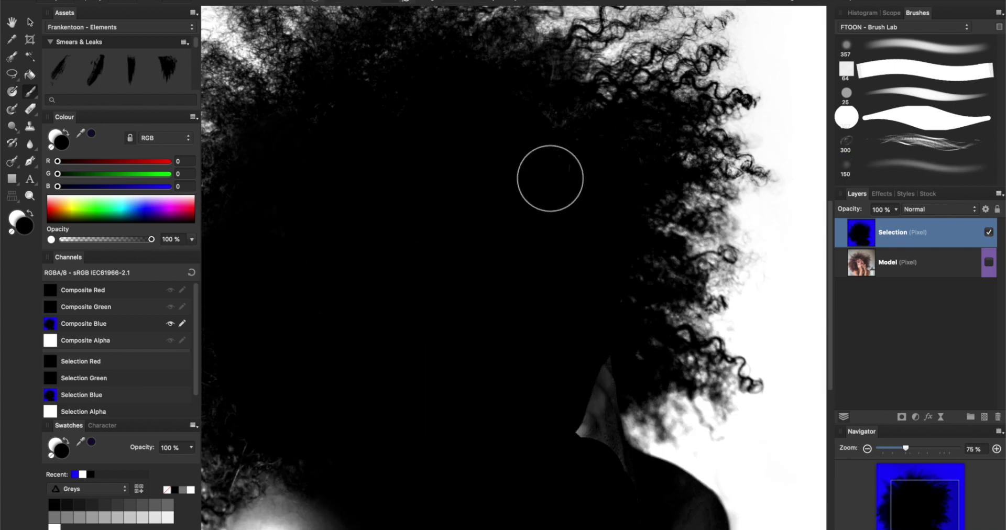
pyautogui.scroll(1, 452, 141)
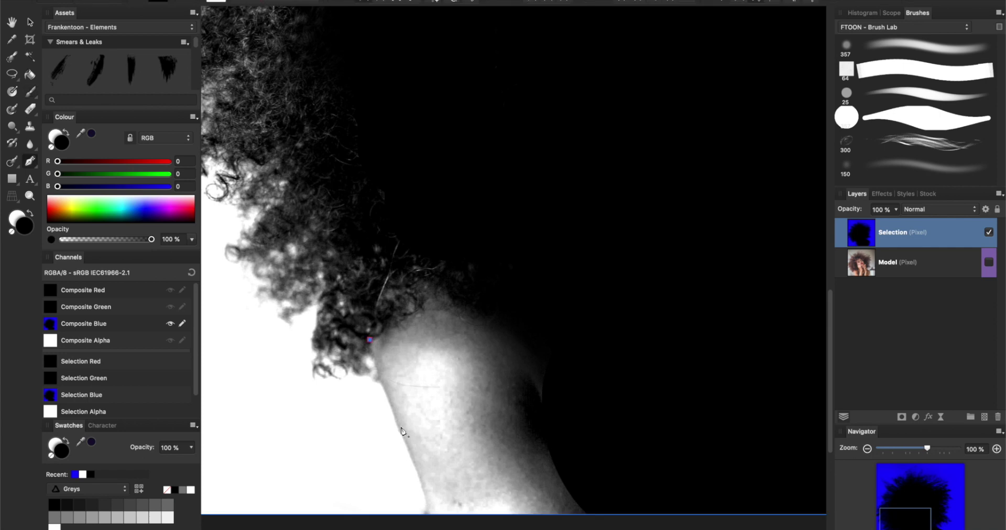
pyautogui.moveTo(524, 367)
pyautogui.mouseDown()
pyautogui.moveTo(449, 439)
pyautogui.moveTo(427, 243)
pyautogui.mouseUp()
pyautogui.scroll(-3, 582, 272)
pyautogui.scroll(3, 582, 272)
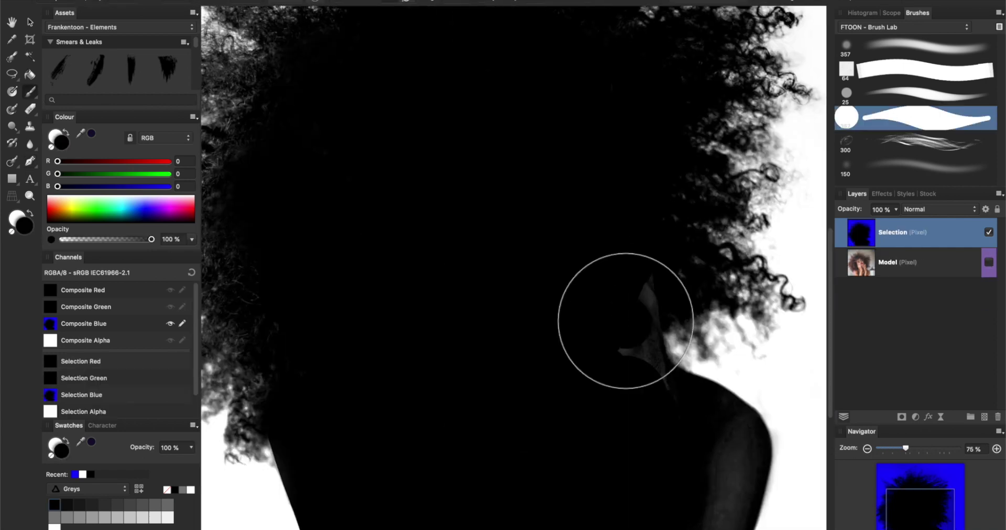
pyautogui.moveTo(676, 422); pyautogui.dragTo(675, 323)
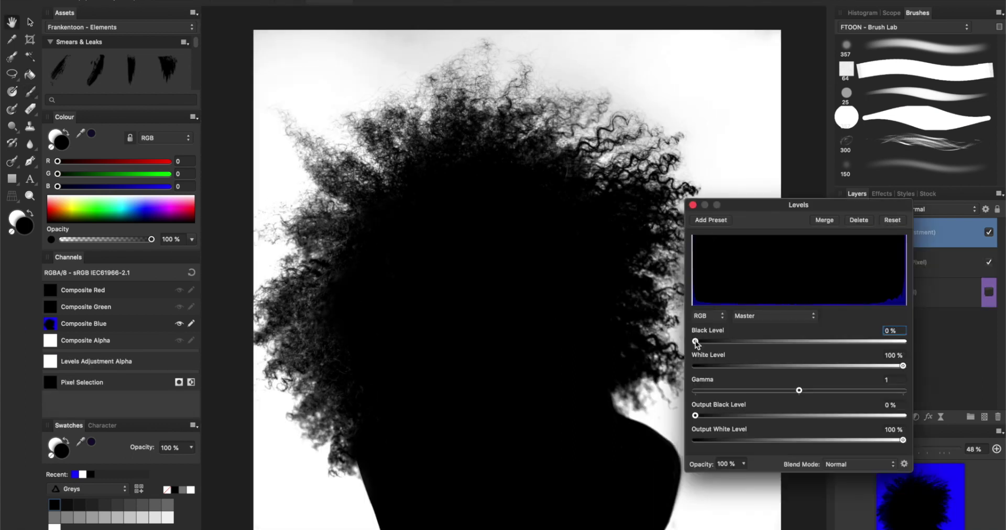
# Load the Selection Blue channel as a selection and invert it.
pyautogui.moveTo(76, 258); pyautogui.dragTo(666, 289)
pyautogui.moveTo(788, 444); pyautogui.dragTo(792, 499)
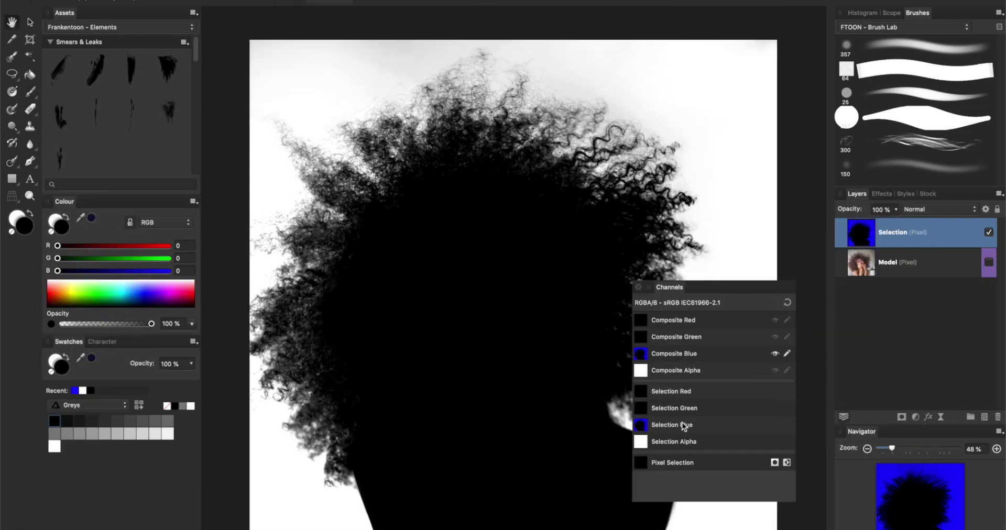
pyautogui.rightClick(672, 425)
pyautogui.rightClick(681, 353)
pyautogui.click(714, 389)
pyautogui.moveTo(788, 305); pyautogui.dragTo(797, 358)
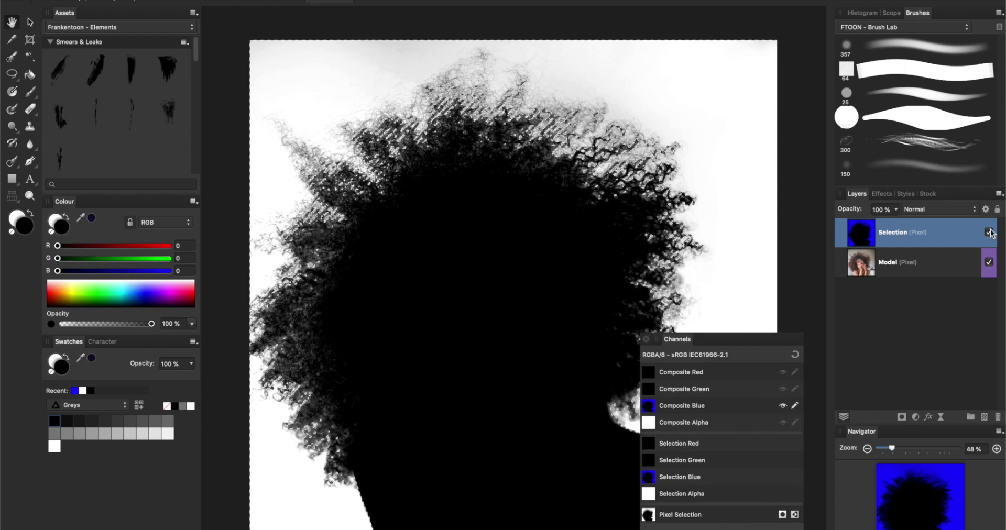
pyautogui.click(796, 515)
# Mask the Model layer with the selection and add a yellow-filled layer beneath it.
pyautogui.click(901, 417)
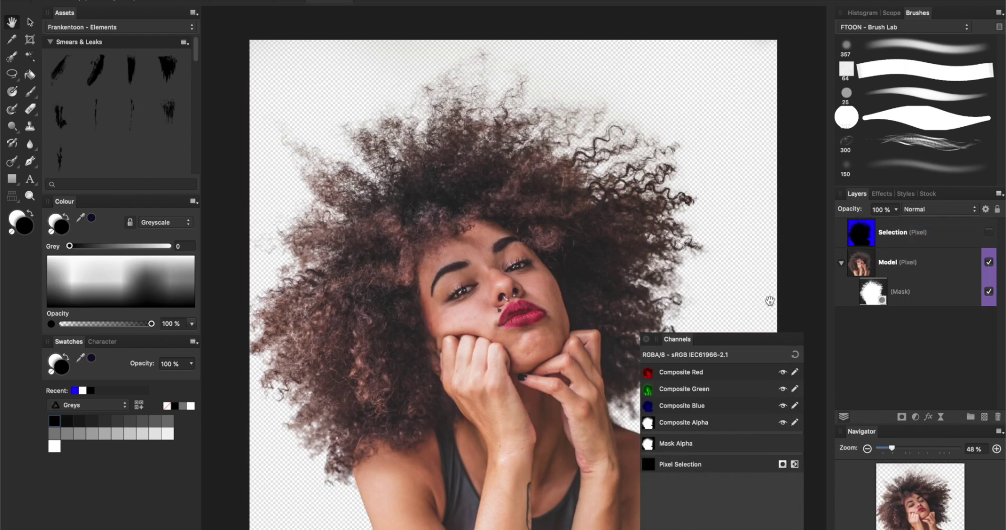
pyautogui.click(984, 417)
pyautogui.moveTo(58, 258); pyautogui.dragTo(149, 258)
pyautogui.moveTo(58, 245); pyautogui.dragTo(97, 246)
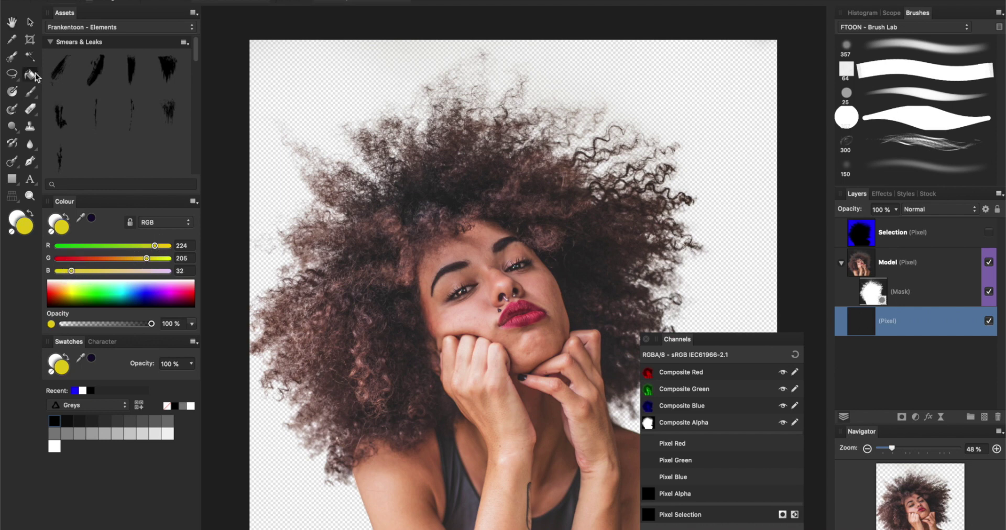
pyautogui.click(618, 213)
# Add a Curves adjustment with a slightly reshaped tone curve.
pyautogui.scroll(3, 617, 213)
pyautogui.click(929, 262)
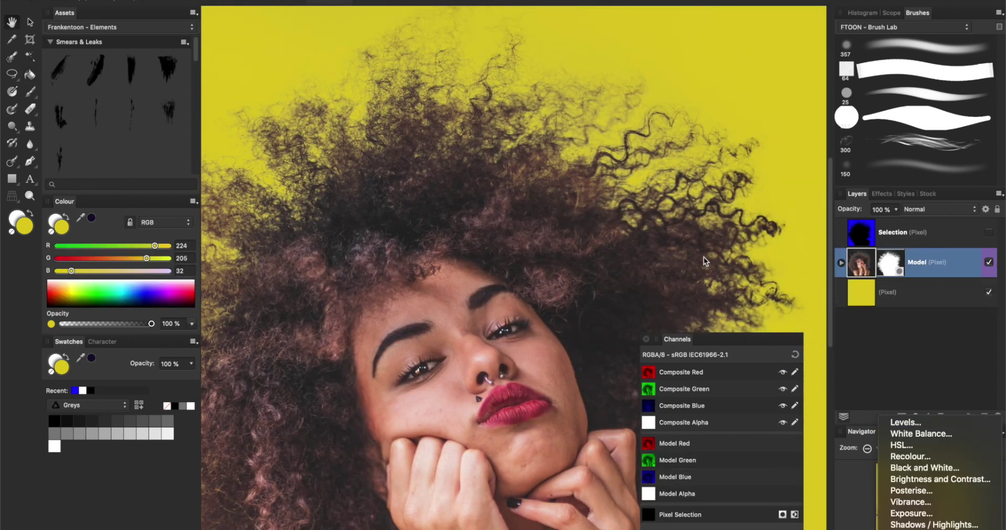
pyautogui.click(915, 524)
pyautogui.moveTo(786, 328); pyautogui.dragTo(786, 349)
pyautogui.press('Return')
pyautogui.moveTo(905, 448); pyautogui.dragTo(927, 448)
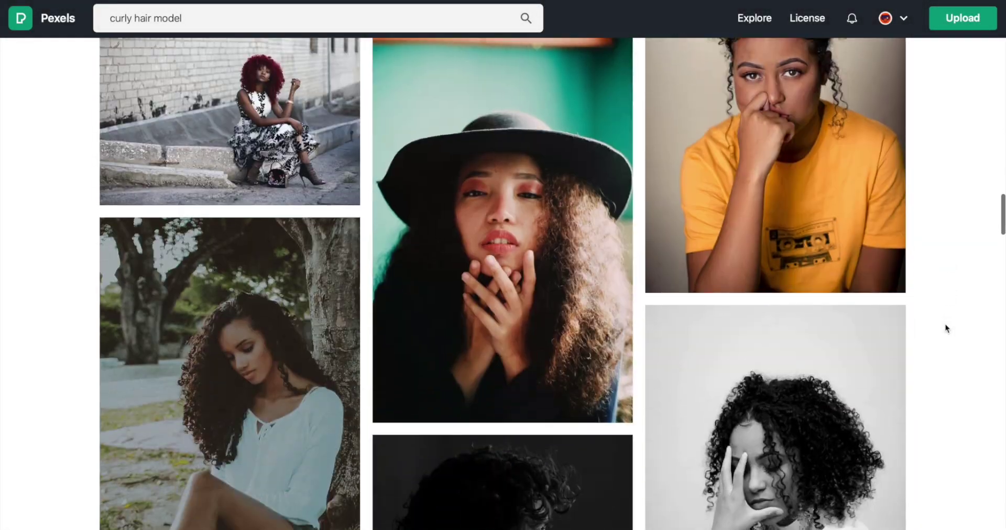
# Scroll well down through the Pexels 'curly hair model' photo grid.
pyautogui.scroll(-5, 947, 329)
pyautogui.scroll(-5, 946, 328)
pyautogui.scroll(-4, 947, 329)
pyautogui.scroll(-4, 946, 329)
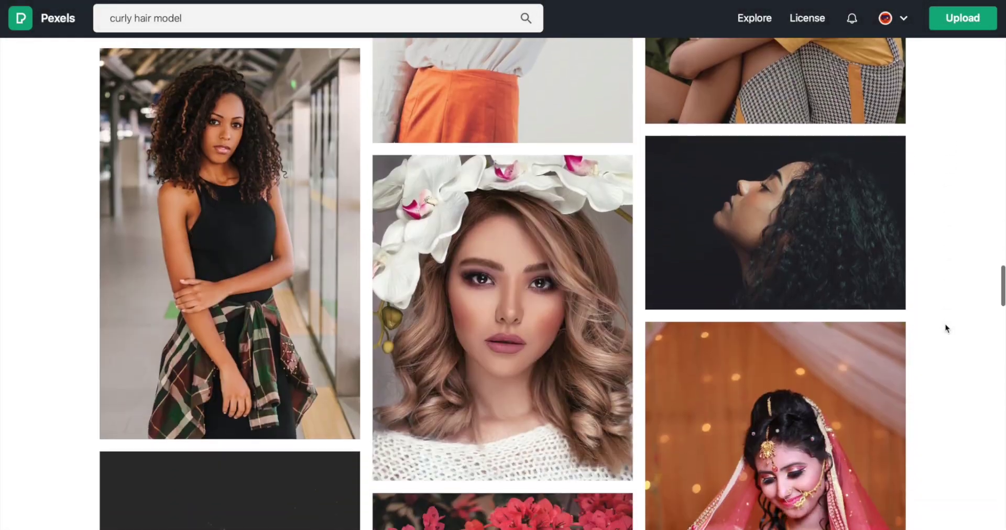
pyautogui.scroll(-4, 947, 328)
pyautogui.scroll(-6, 946, 328)
pyautogui.scroll(-6, 946, 329)
pyautogui.scroll(-5, 947, 329)
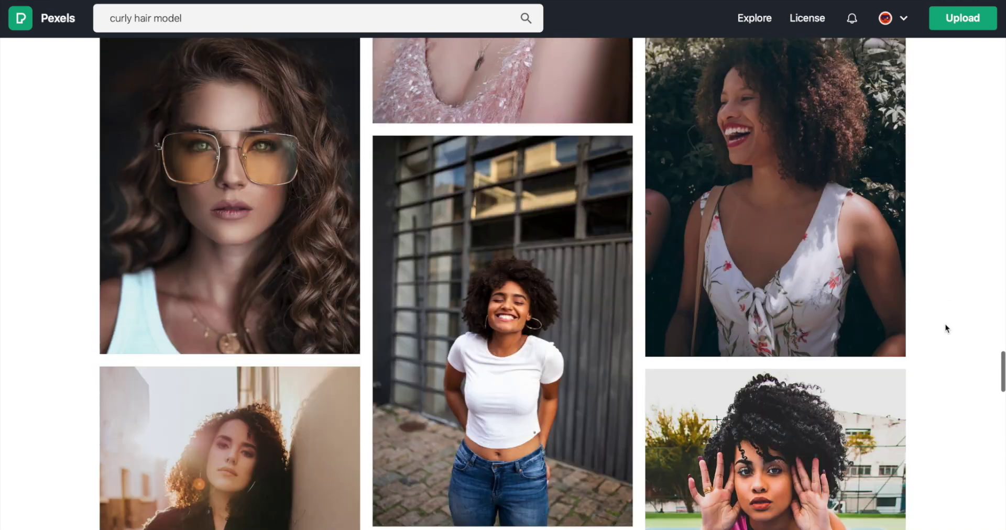
pyautogui.scroll(-5, 946, 329)
pyautogui.scroll(-5, 947, 328)
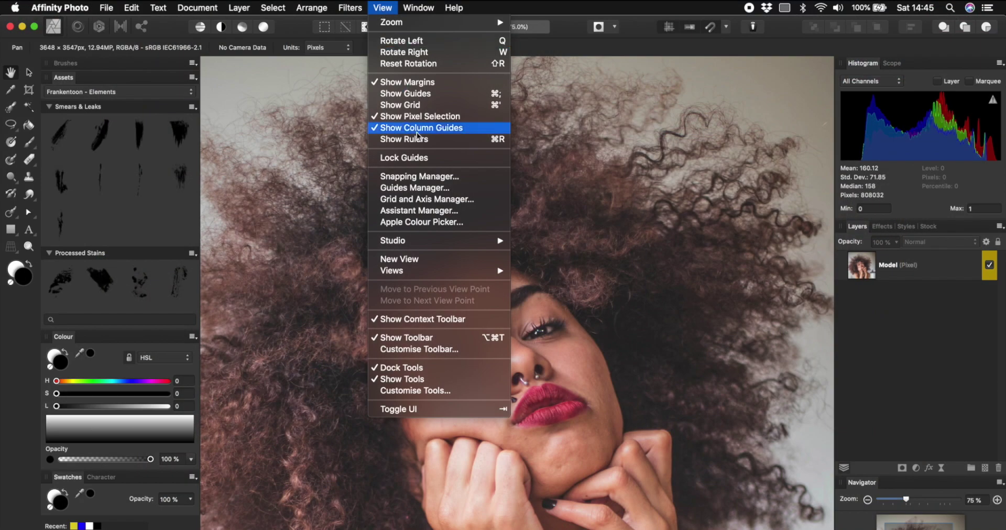
pyautogui.moveTo(393, 241)
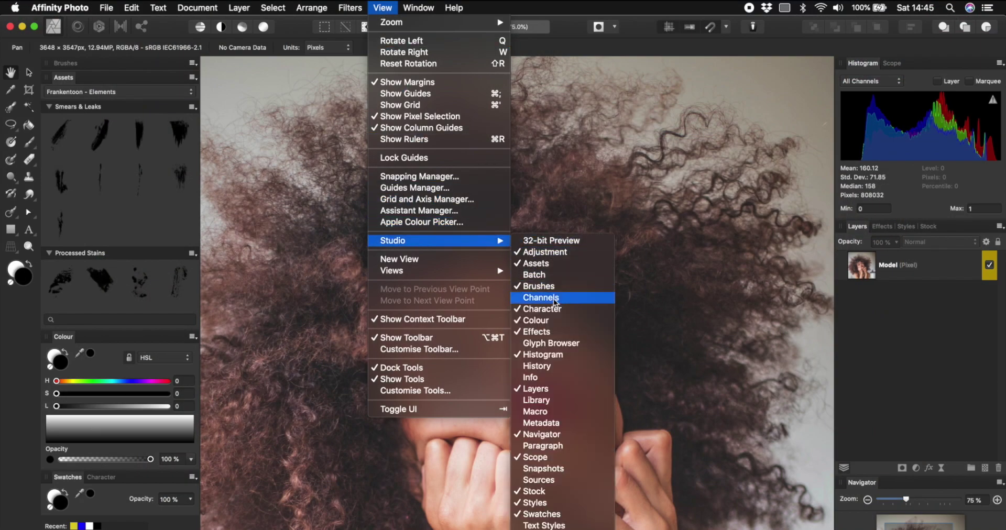
# Show the Channels panel and view the Red, Green, then Blue channel alone.
pyautogui.click(554, 301)
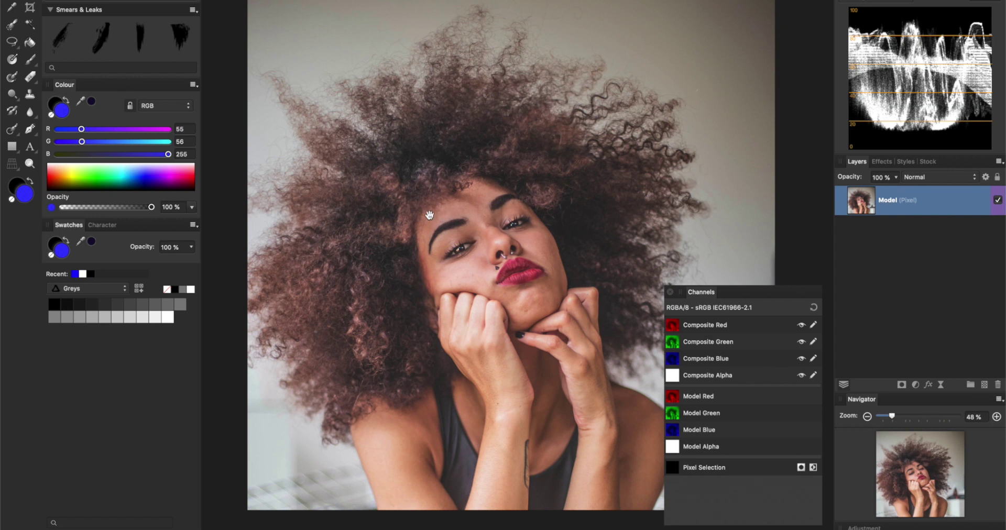
pyautogui.keyDown('alt'); pyautogui.click(731, 325); pyautogui.keyUp('alt')
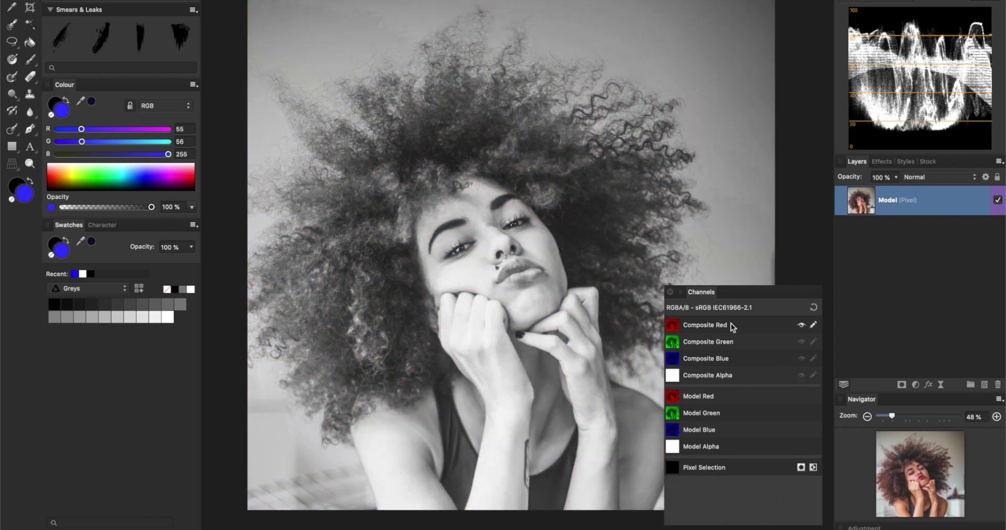
pyautogui.keyDown('alt'); pyautogui.click(722, 342); pyautogui.keyUp('alt')
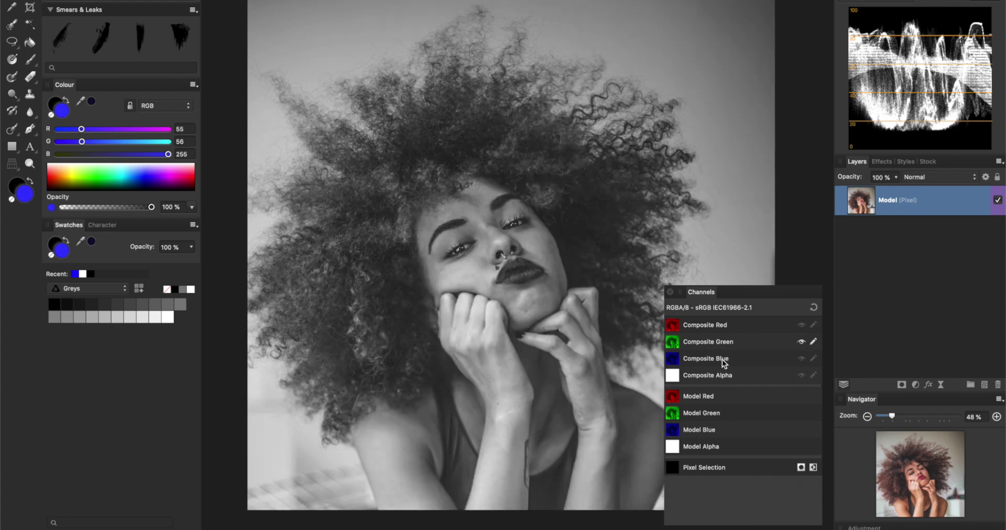
pyautogui.keyDown('alt'); pyautogui.click(722, 359); pyautogui.keyUp('alt')
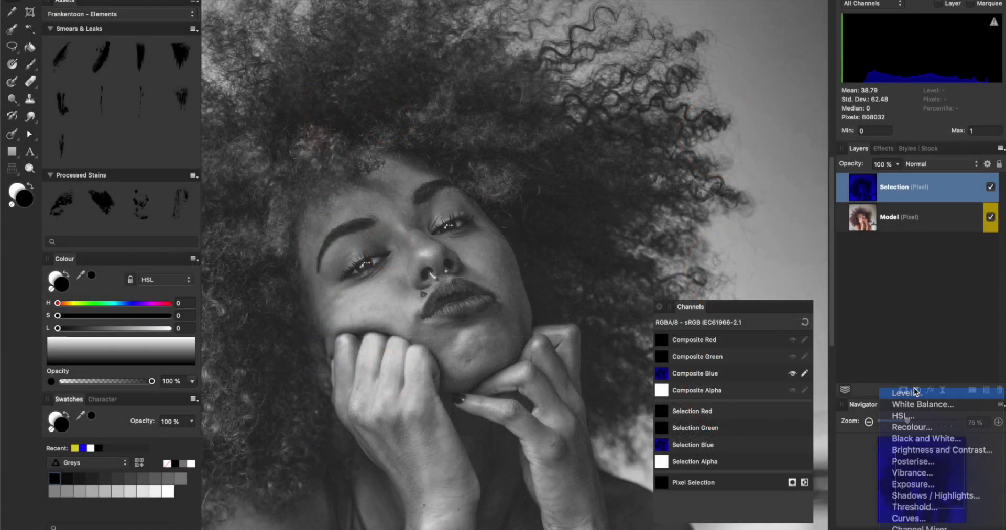
# Add a Levels adjustment and raise its black level to about 12%.
pyautogui.click(914, 390)
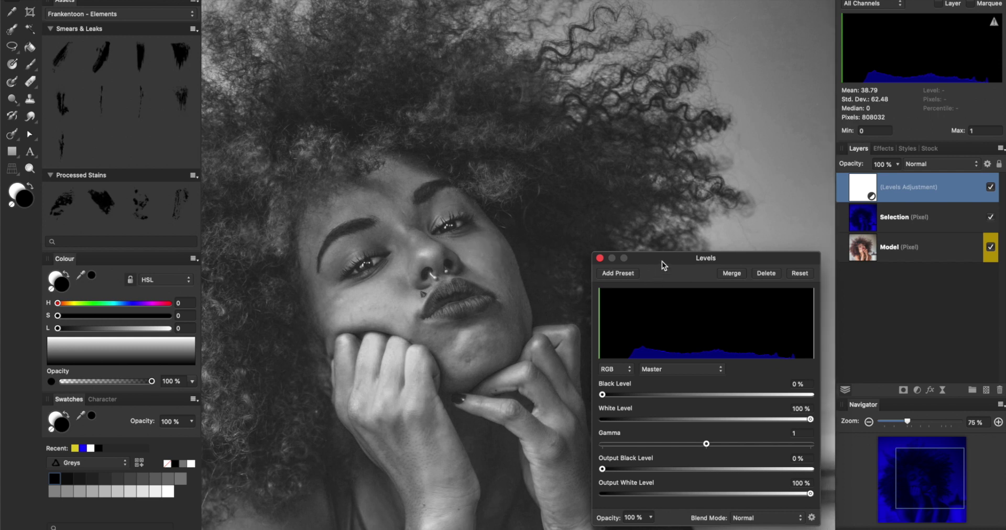
pyautogui.moveTo(662, 262); pyautogui.dragTo(519, 207)
pyautogui.moveTo(459, 343); pyautogui.dragTo(486, 344)
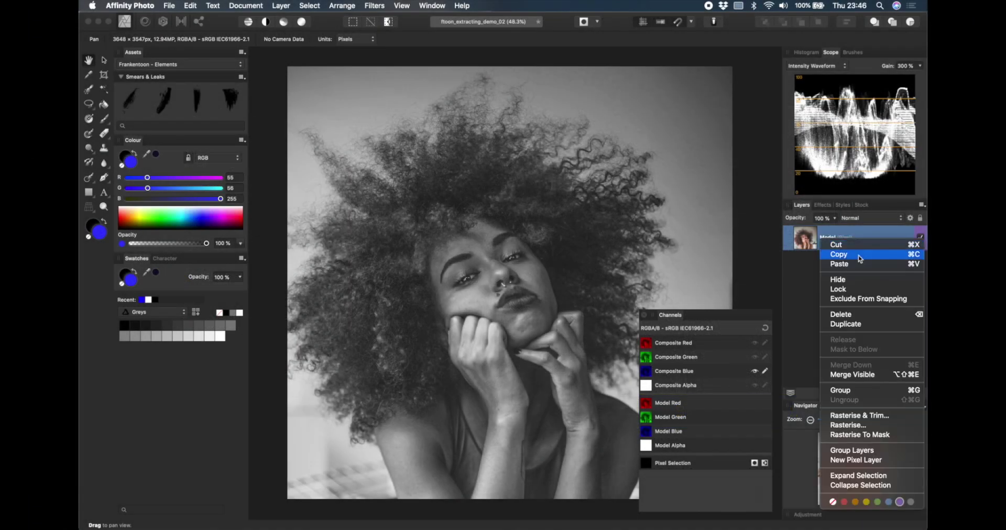
# Duplicate the Model layer and name the copy 'Selection'.
pyautogui.click(856, 329)
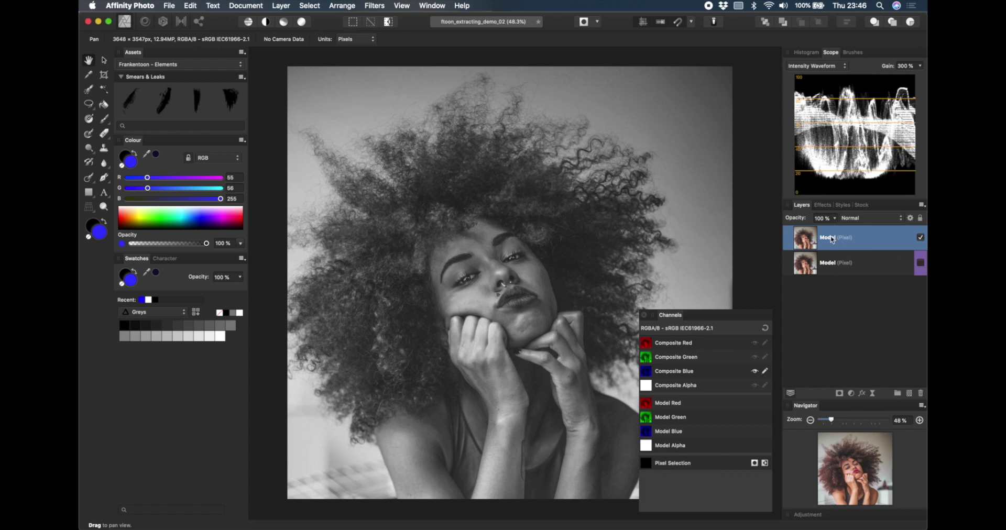
pyautogui.write('Selection')
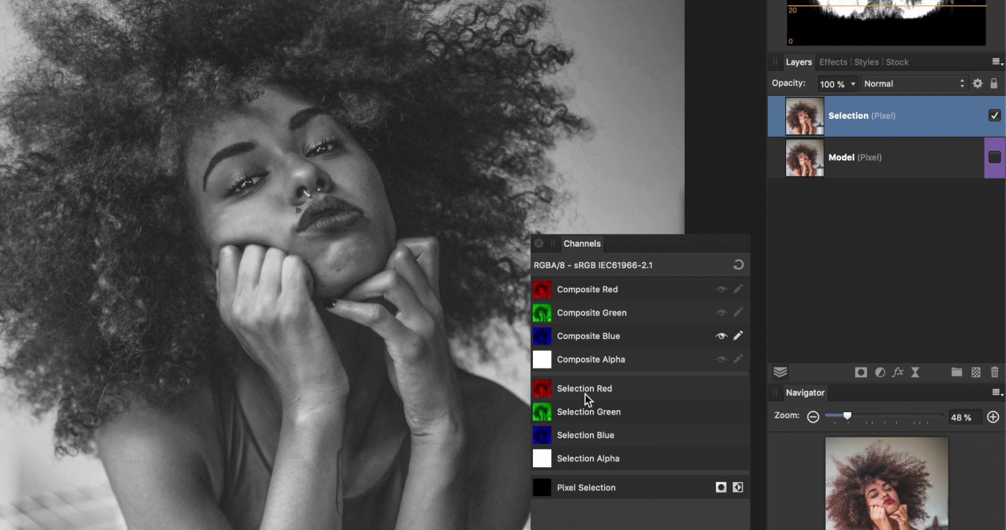
# Clear the Selection Red and Selection Green channels, leaving only blue.
pyautogui.rightClick(570, 389)
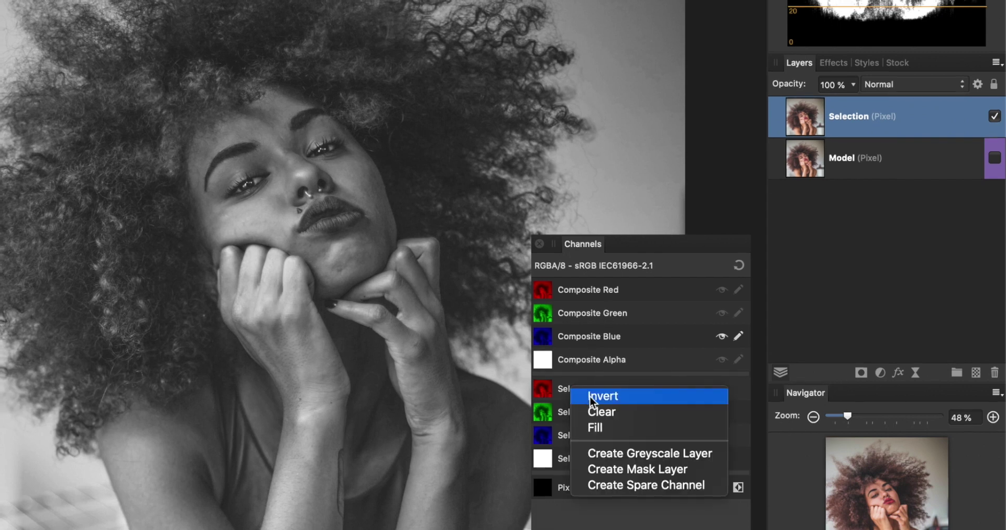
pyautogui.click(601, 414)
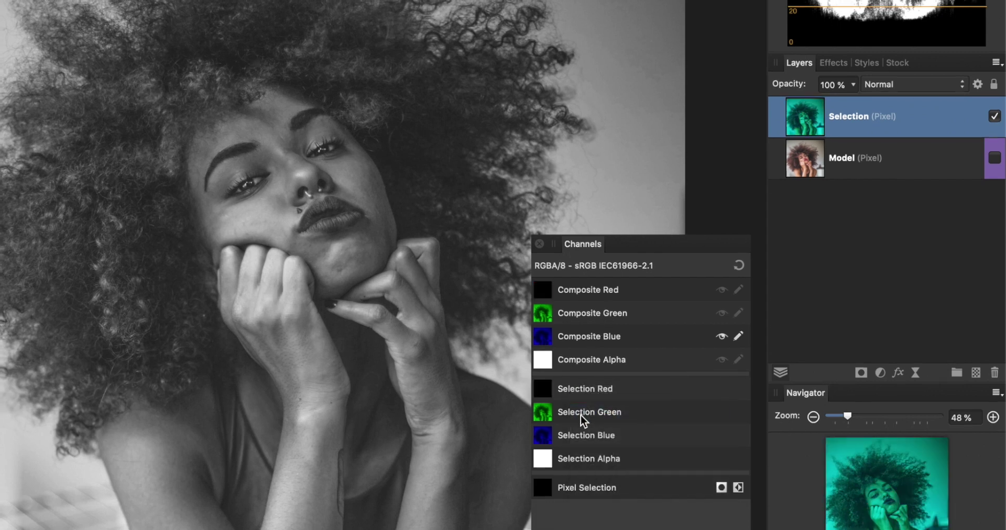
pyautogui.rightClick(581, 414)
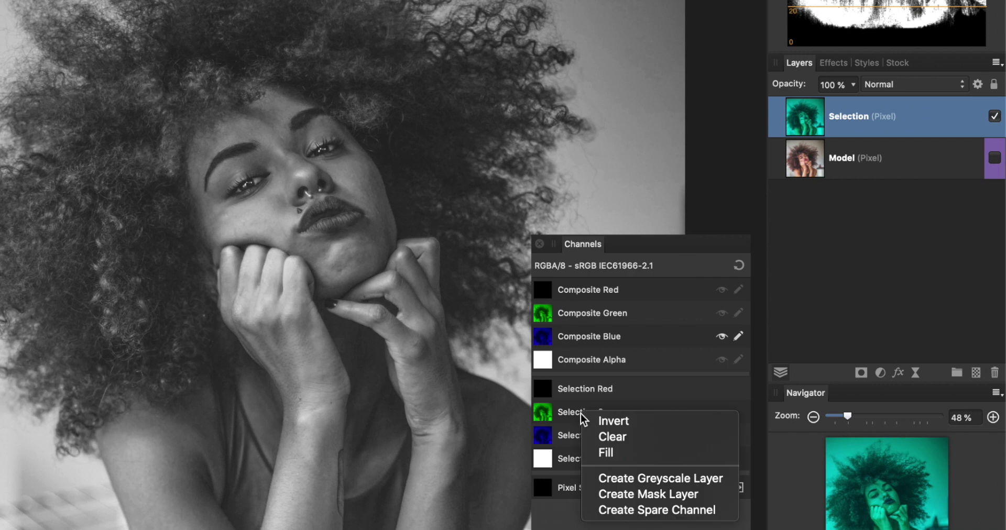
pyautogui.click(630, 436)
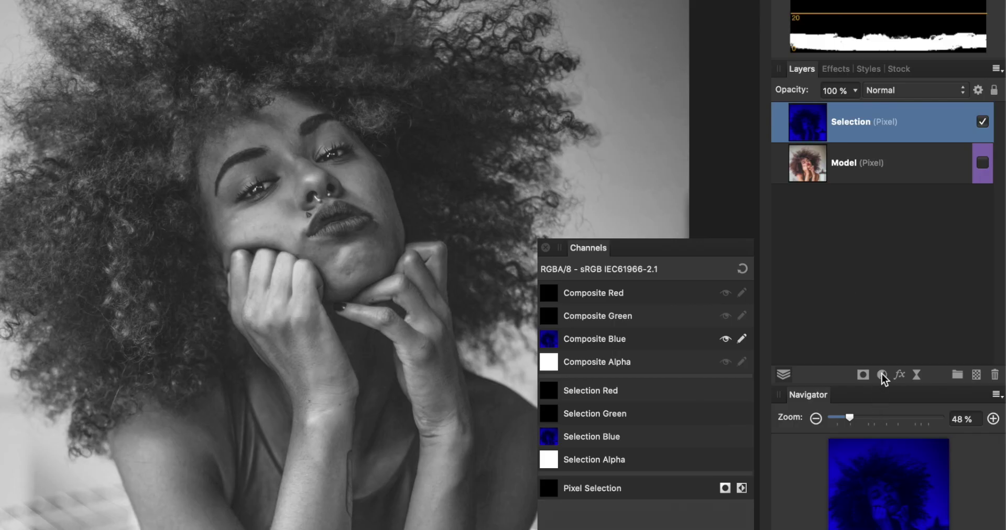
# Add a Levels adjustment, raising the black level and lowering the white level.
pyautogui.click(882, 374)
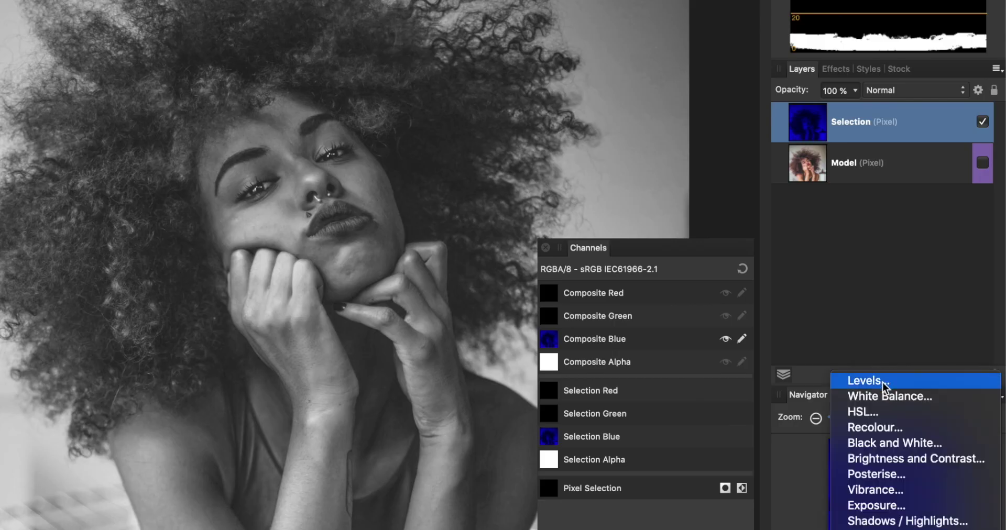
pyautogui.click(882, 382)
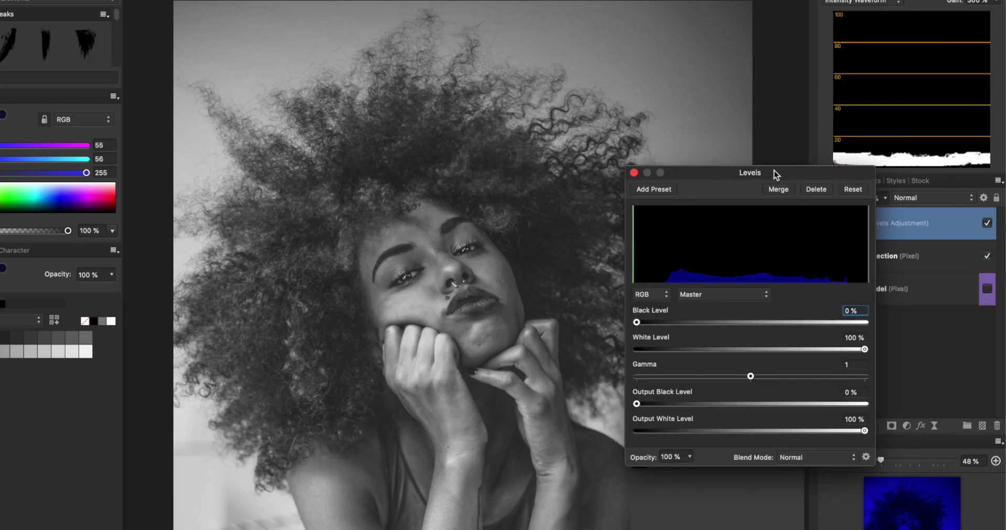
pyautogui.moveTo(775, 172); pyautogui.dragTo(739, 152)
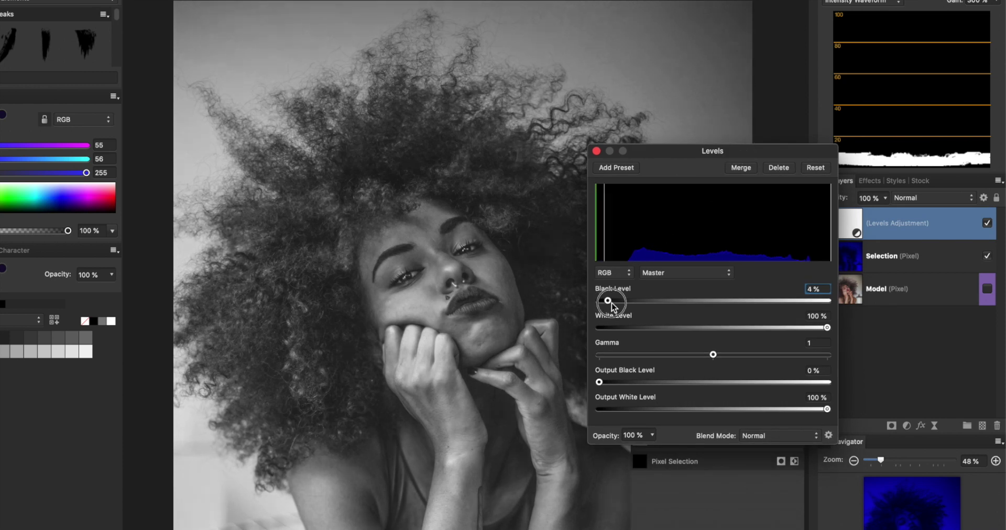
pyautogui.moveTo(613, 303); pyautogui.dragTo(637, 304)
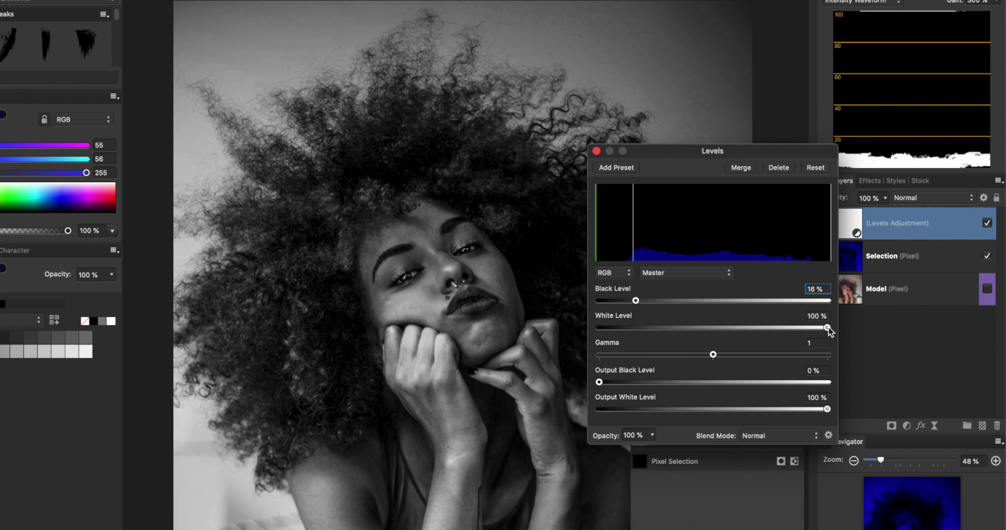
pyautogui.moveTo(827, 328); pyautogui.dragTo(787, 328)
# At 100% zoom, fine-tune Levels to black 19% and white 70%.
pyautogui.press('super+1')
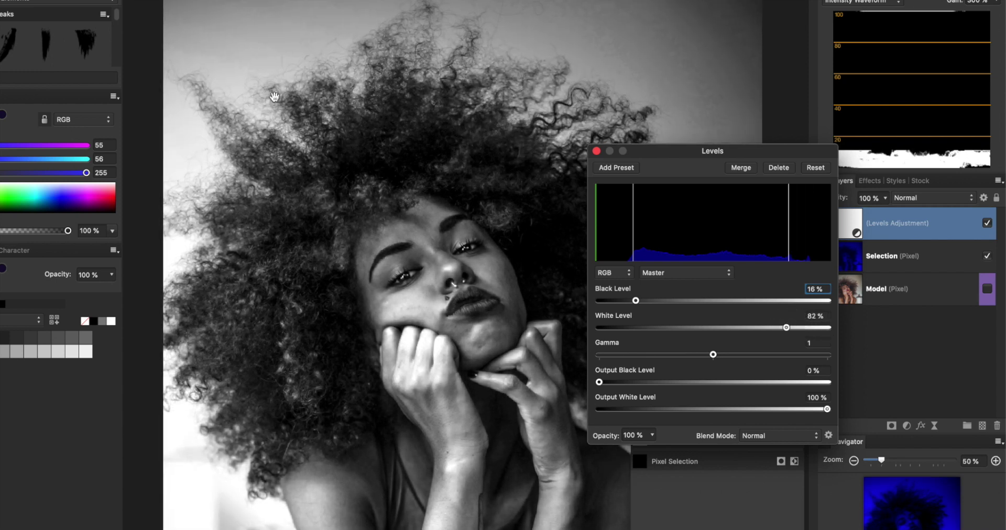
pyautogui.scroll(10, 375, 93)
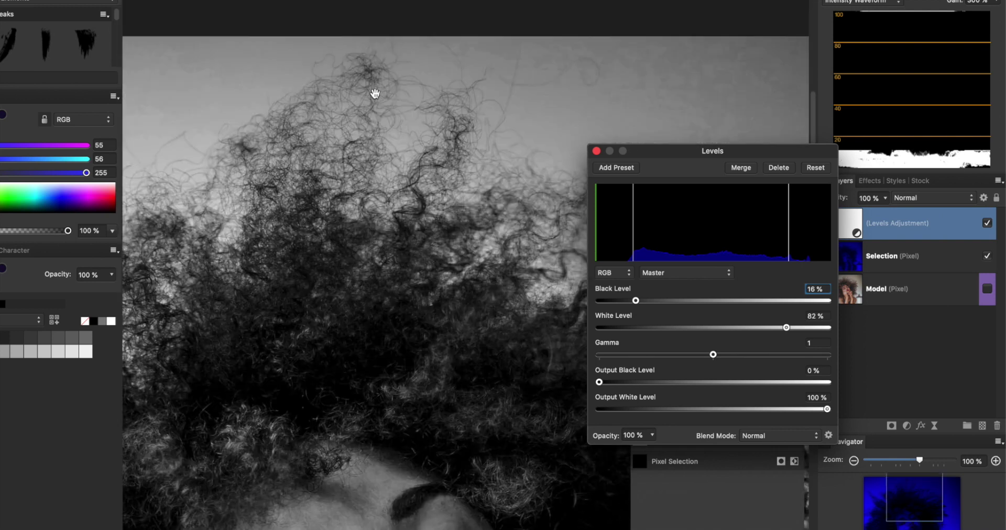
pyautogui.moveTo(713, 153); pyautogui.dragTo(778, 196)
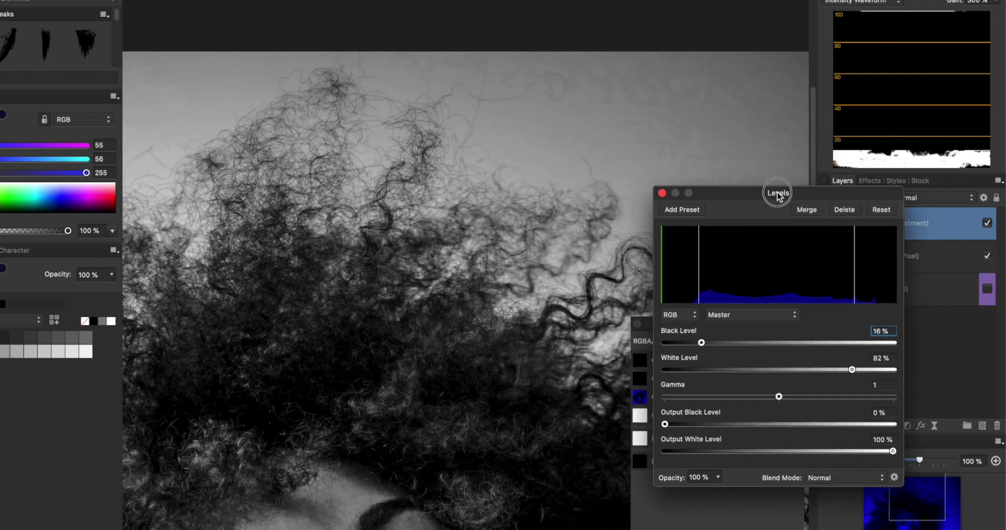
pyautogui.moveTo(853, 370); pyautogui.dragTo(832, 370)
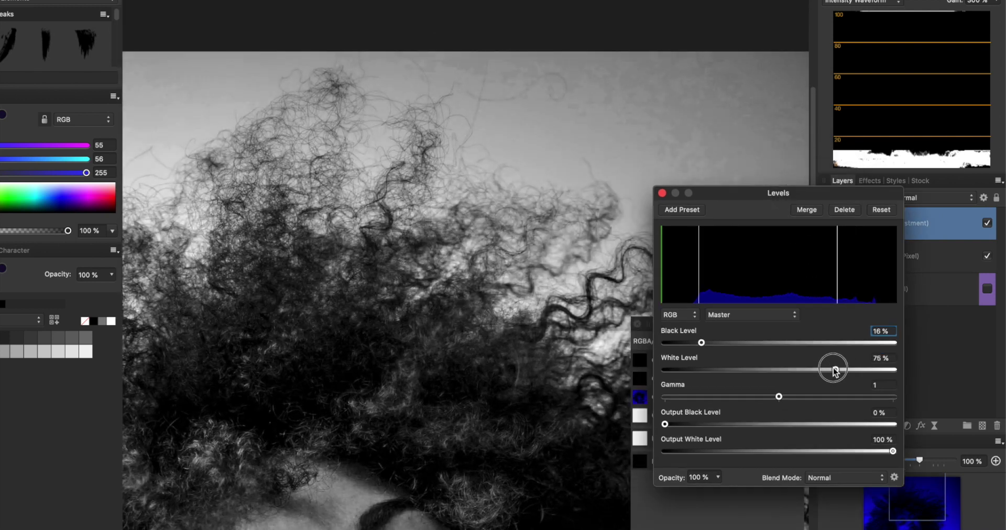
pyautogui.moveTo(828, 370); pyautogui.dragTo(823, 370)
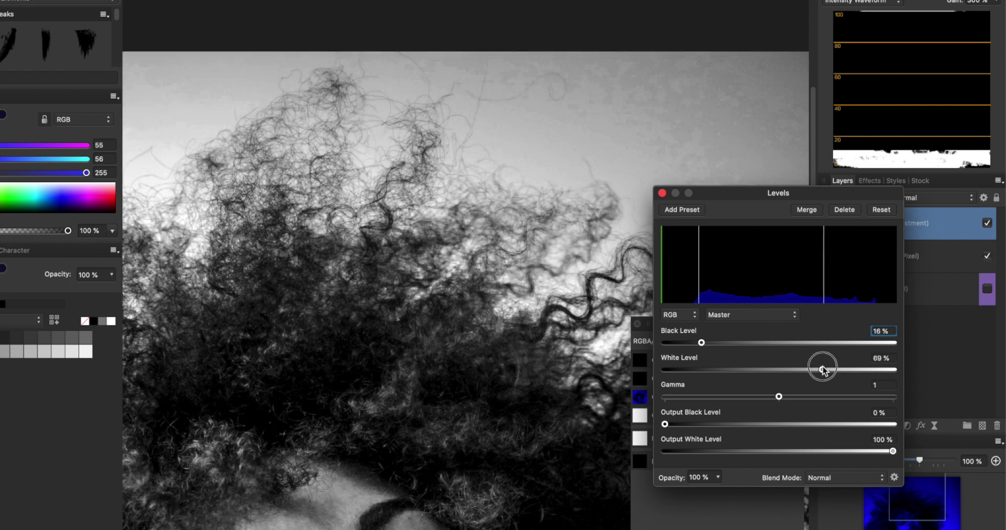
pyautogui.moveTo(701, 344); pyautogui.dragTo(708, 343)
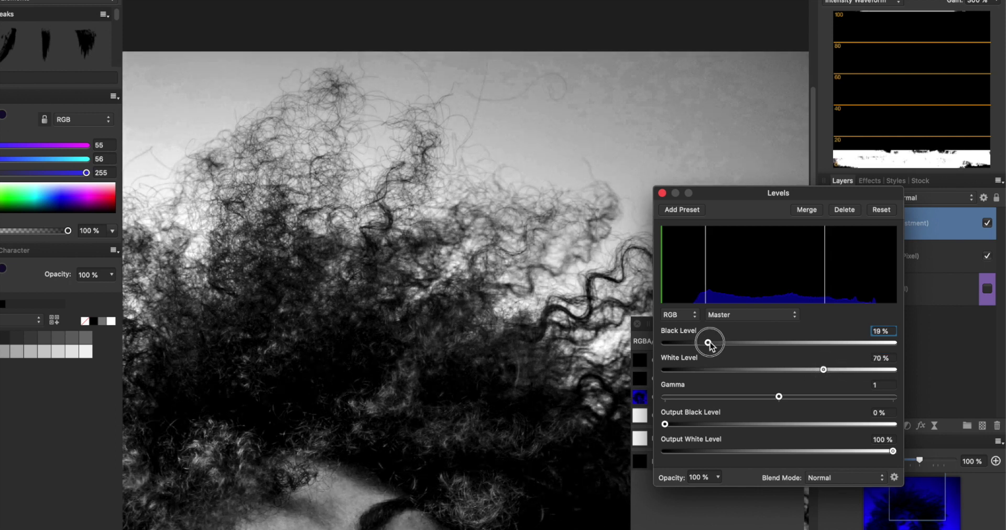
# Pan across the hair to inspect the Levels contrast, then dismiss the Levels layer's menu.
pyautogui.scroll(-4, 544, 304)
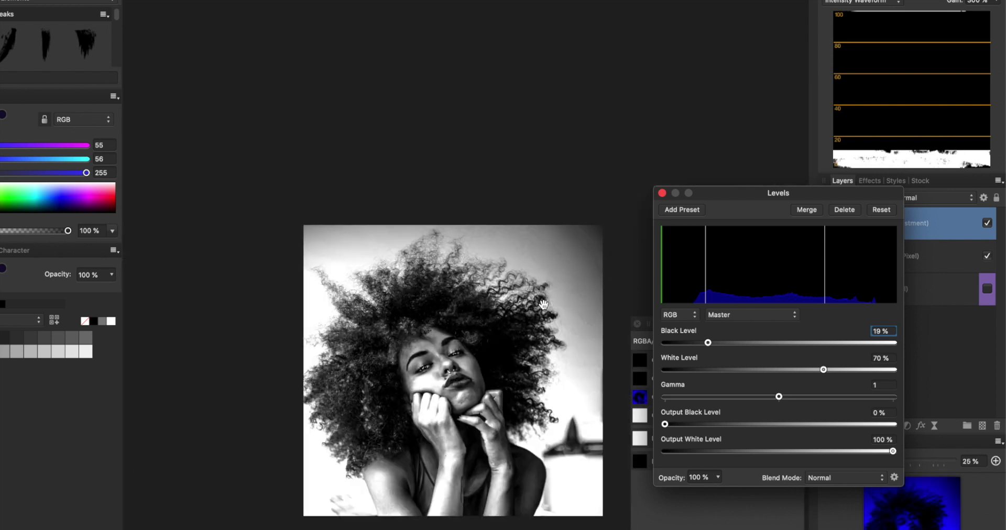
pyautogui.scroll(1, 543, 304)
pyautogui.scroll(1, 519, 299)
pyautogui.scroll(1, 493, 292)
pyautogui.scroll(-2, 492, 292)
pyautogui.scroll(-2, 492, 292)
pyautogui.scroll(-1, 492, 292)
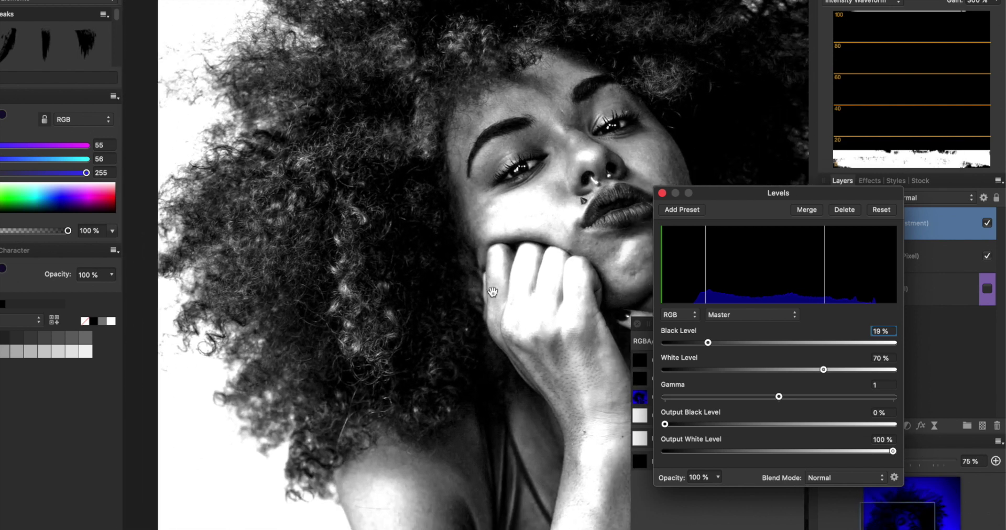
pyautogui.scroll(-2, 493, 292)
pyautogui.hscroll(2, 493, 292)
pyautogui.scroll(3, 493, 292)
pyautogui.scroll(-3, 493, 292)
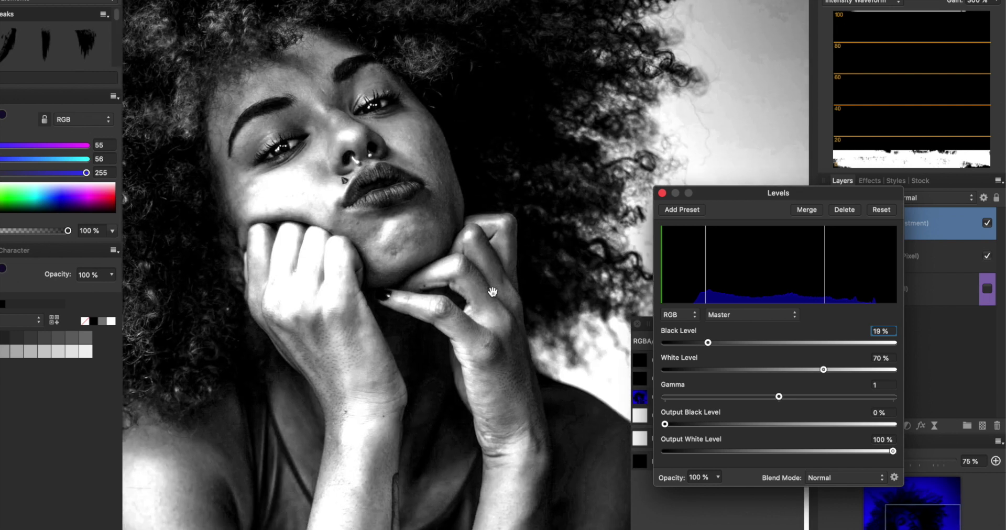
pyautogui.hscroll(3, 492, 292)
pyautogui.scroll(-3, 493, 292)
pyautogui.scroll(3, 493, 292)
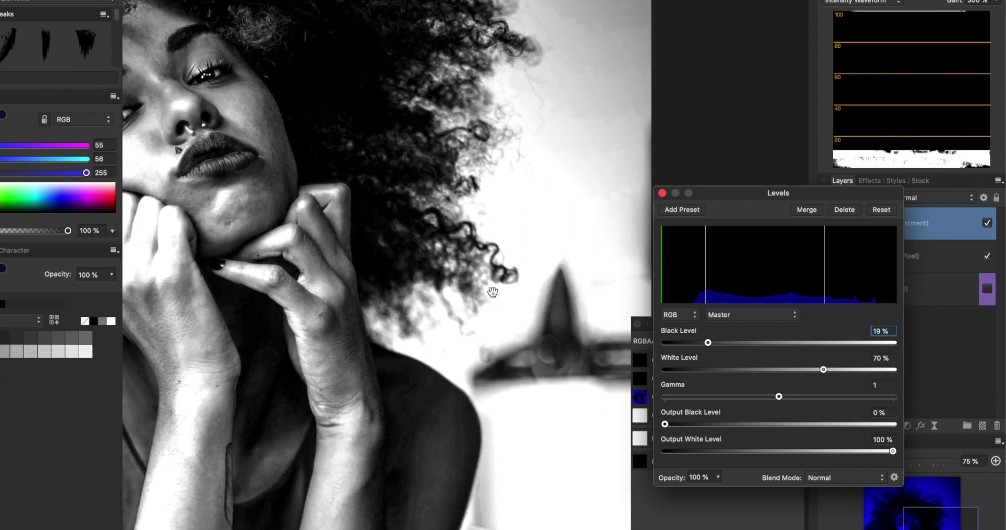
pyautogui.scroll(3, 492, 292)
pyautogui.scroll(4, 493, 292)
pyautogui.hscroll(-1, 492, 292)
pyautogui.scroll(-1, 493, 292)
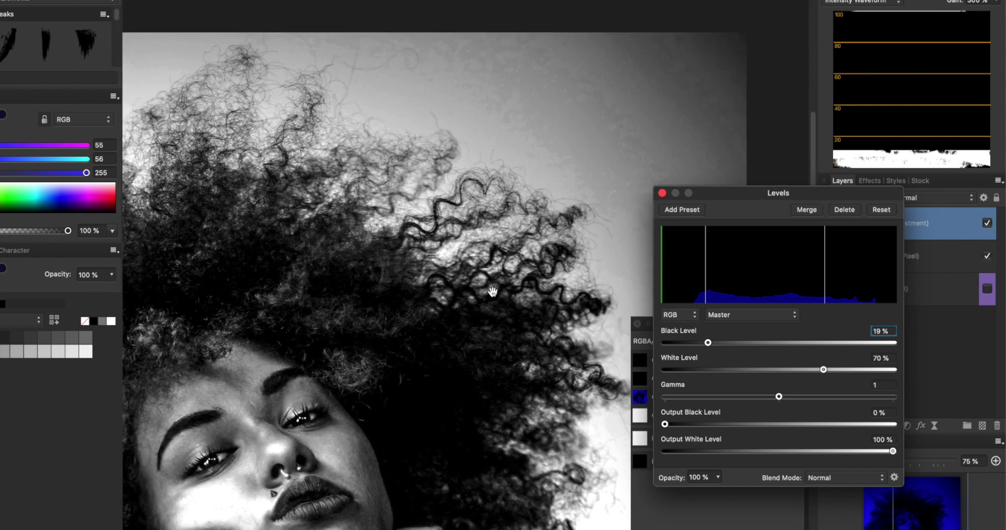
pyautogui.hscroll(-4, 492, 292)
pyautogui.scroll(2, 493, 292)
pyautogui.hscroll(-1, 493, 292)
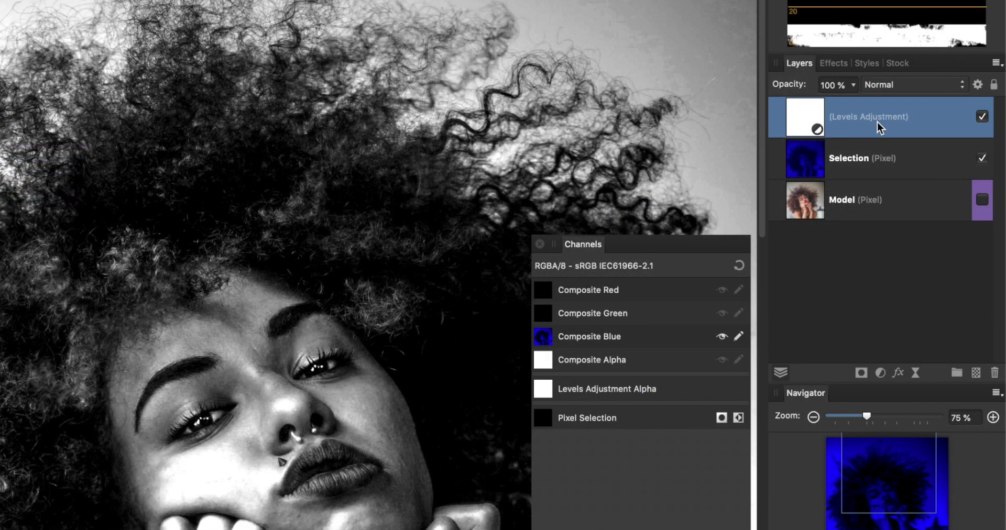
pyautogui.rightClick(879, 127)
pyautogui.press('Escape')
# Dock the Channels panel with the other panels and enlarge it to show all channels.
pyautogui.scroll(-5, 302, 63)
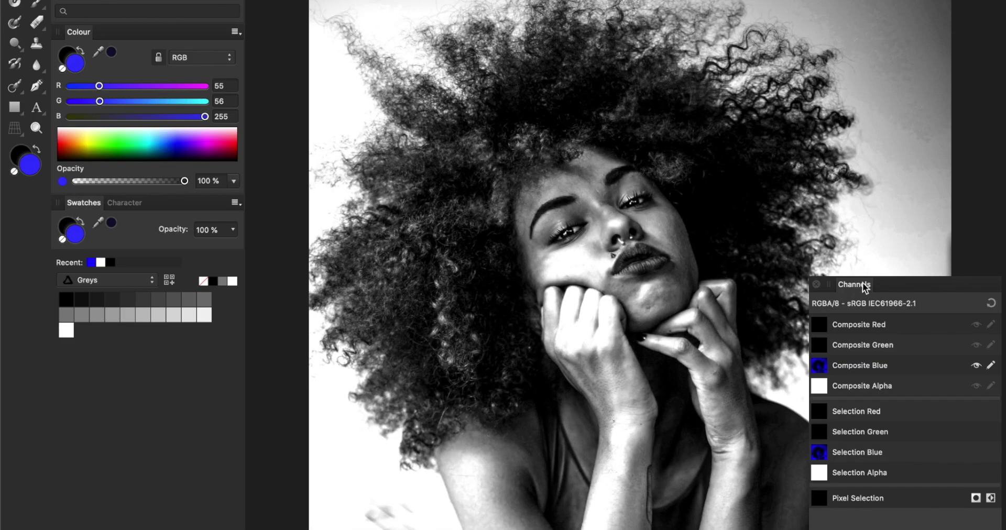
pyautogui.doubleClick(854, 285)
pyautogui.moveTo(910, 285); pyautogui.dragTo(903, 427)
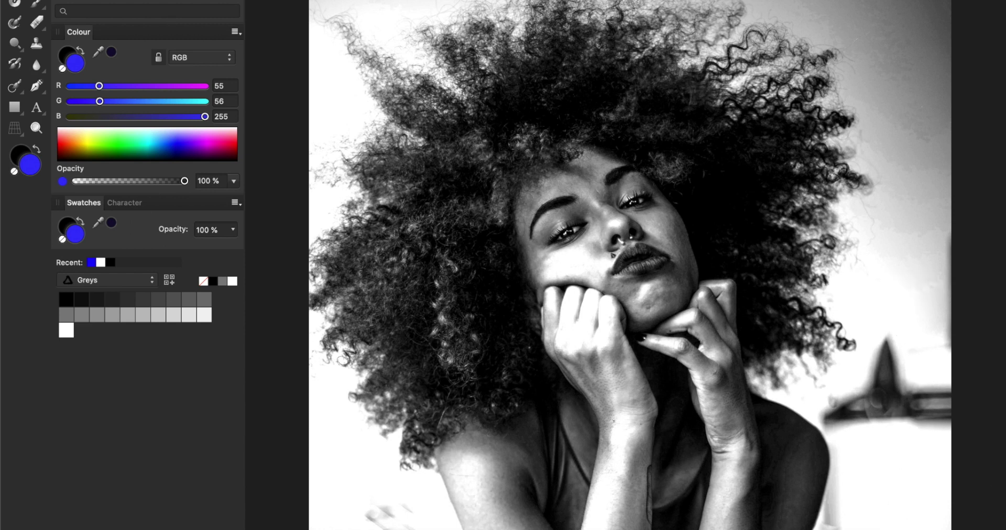
pyautogui.moveTo(903, 527); pyautogui.dragTo(901, 520)
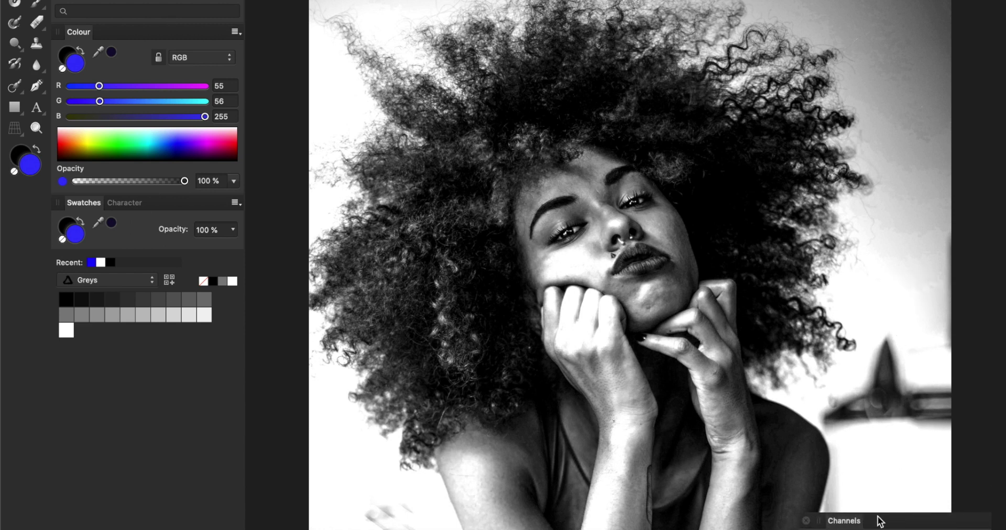
pyautogui.moveTo(847, 524); pyautogui.dragTo(84, 203)
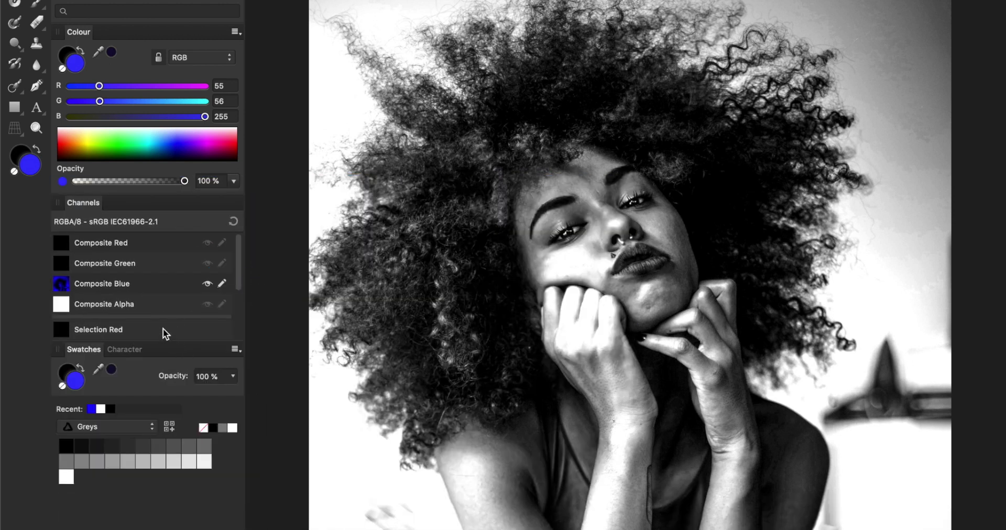
pyautogui.moveTo(130, 341); pyautogui.dragTo(141, 450)
# Select the Dodge brush for working on shadow tones.
pyautogui.scroll(3, 646, 263)
pyautogui.hscroll(3, 646, 263)
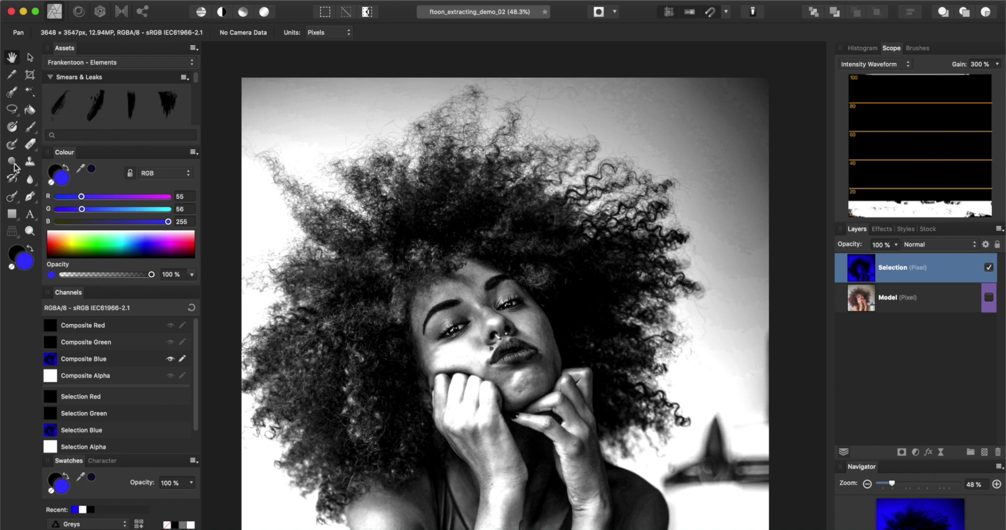
pyautogui.click(15, 164)
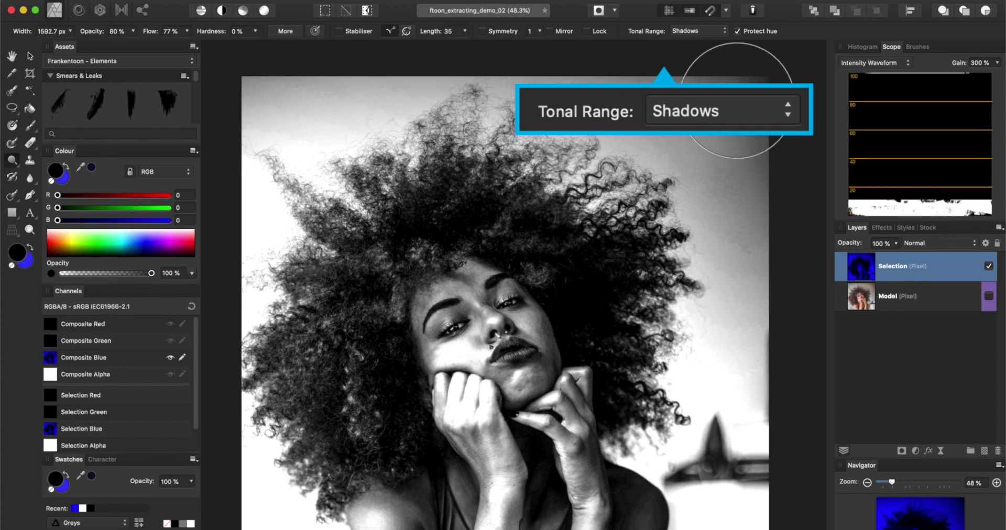
pyautogui.press(']')
pyautogui.press(']')
pyautogui.press(']')
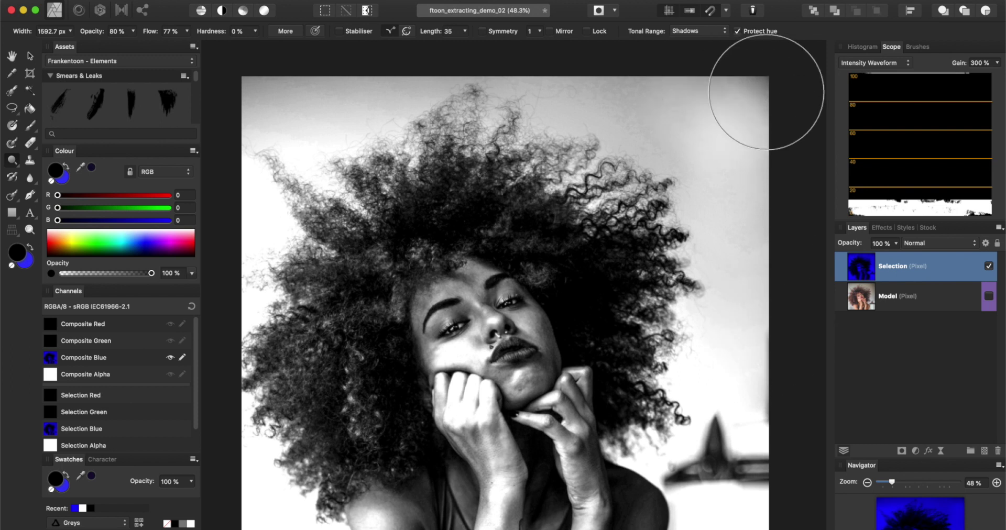
pyautogui.hscroll(-3, 696, 152)
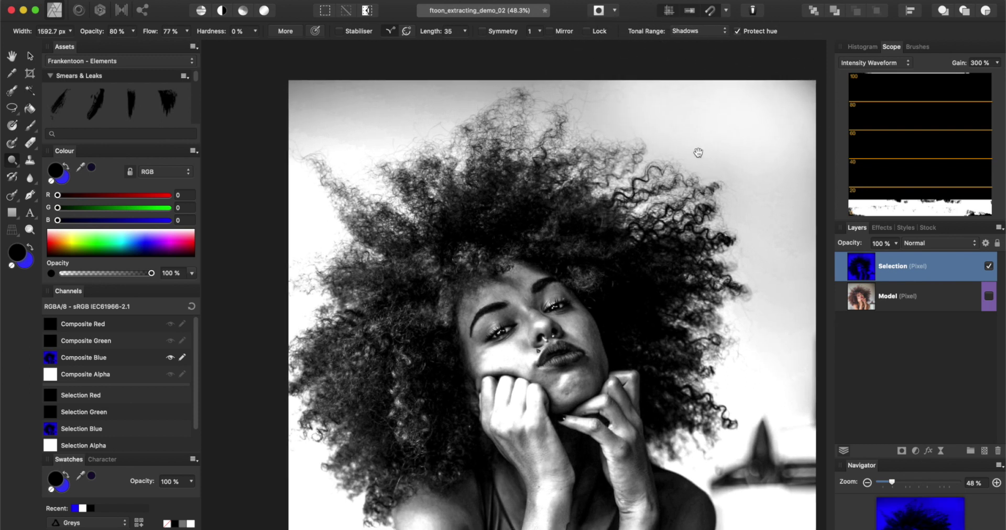
pyautogui.scroll(2, 724, 152)
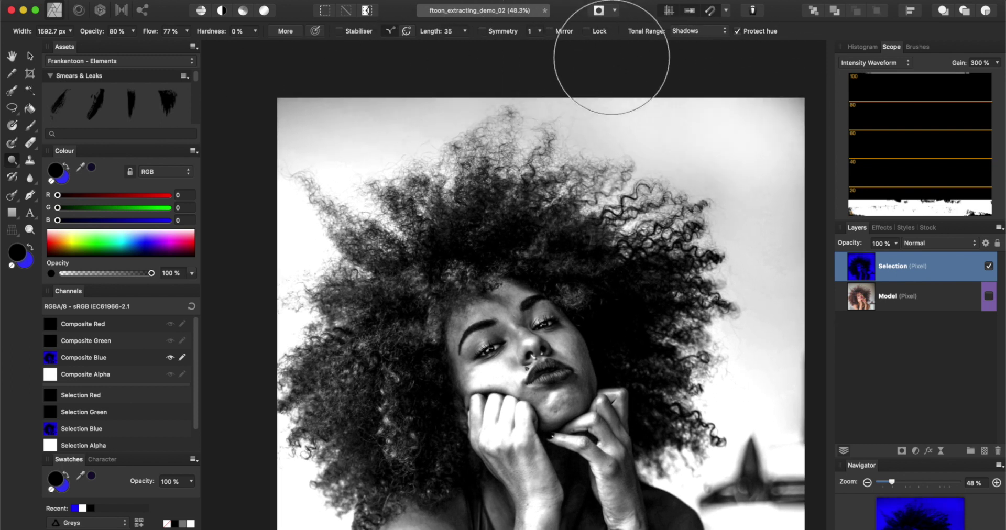
pyautogui.hscroll(-2, 716, 141)
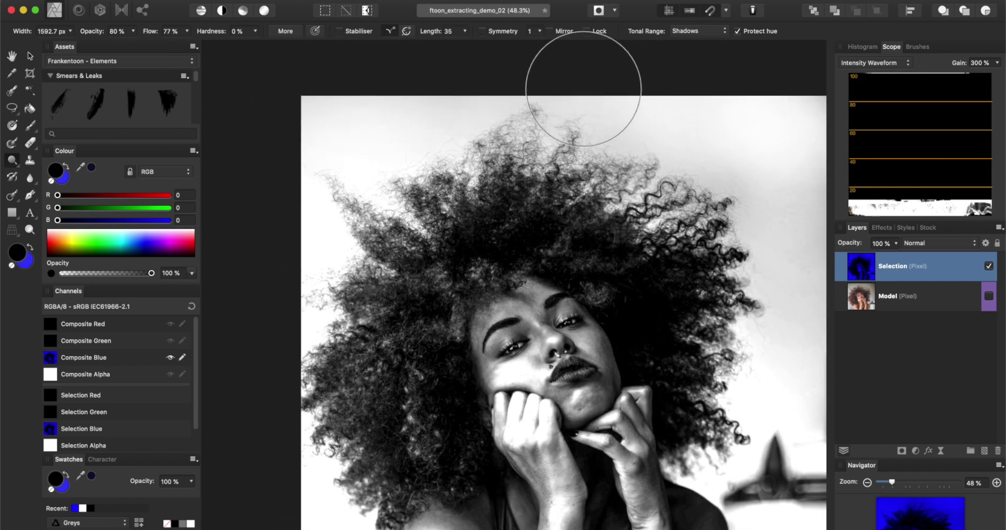
pyautogui.moveTo(762, 173); pyautogui.dragTo(667, 162)
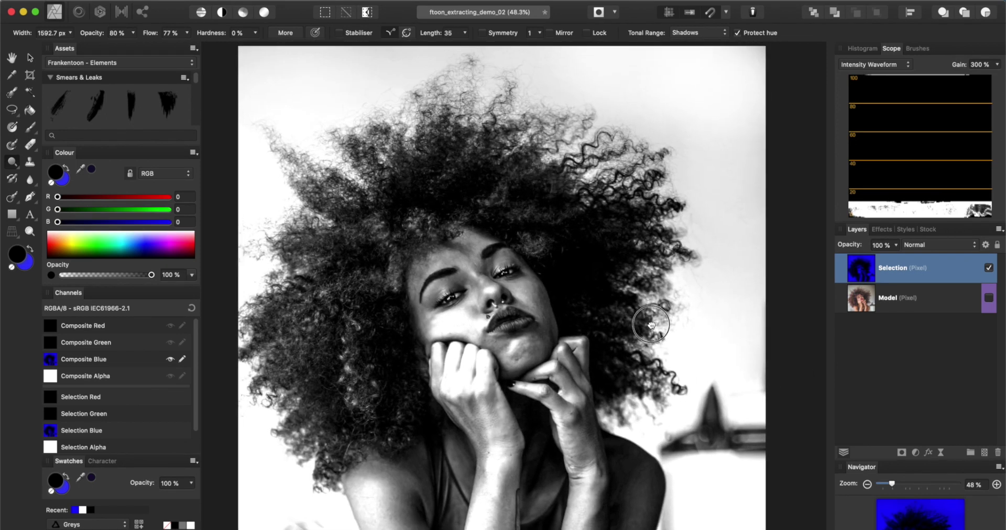
pyautogui.moveTo(651, 324); pyautogui.dragTo(673, 338)
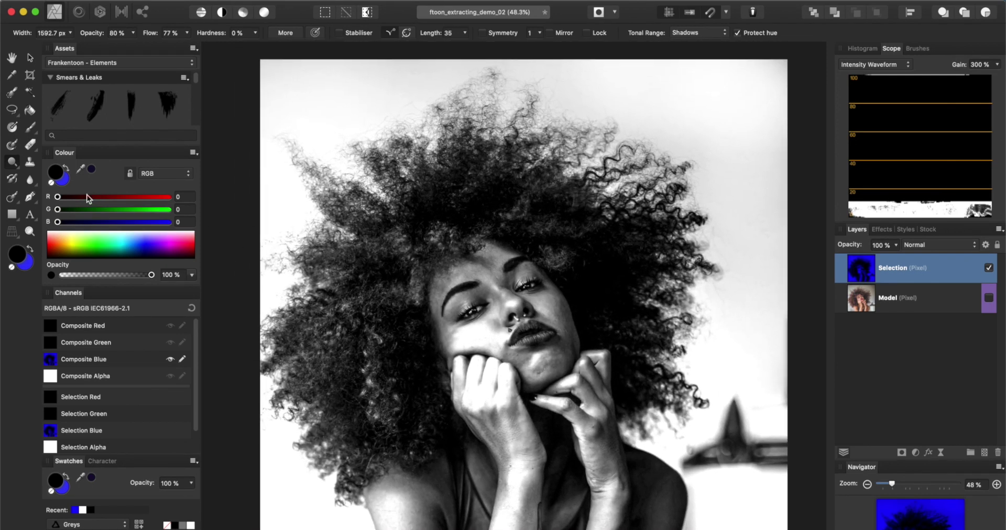
# Paint white over the dark shelf at lower right and the grey halo beside the hair.
pyautogui.click(20, 180)
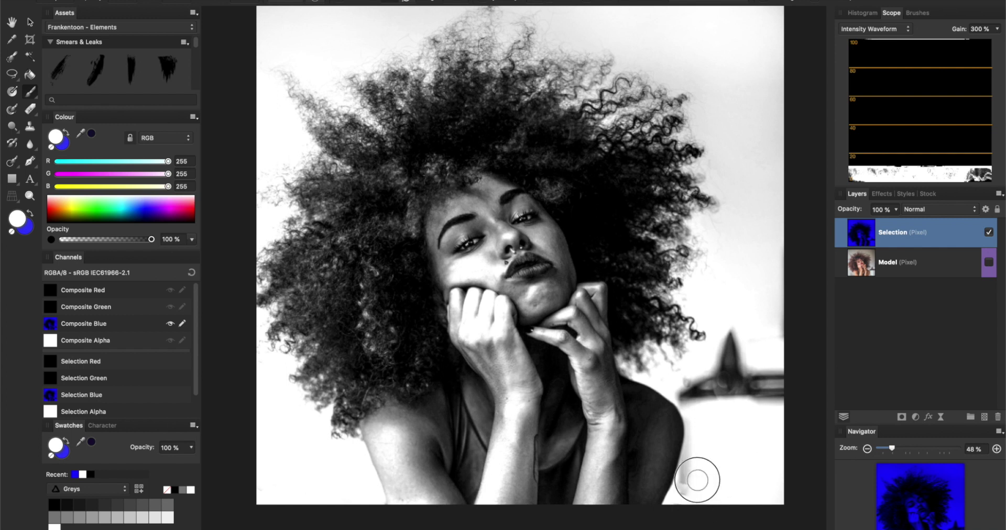
pyautogui.moveTo(703, 456)
pyautogui.mouseDown()
pyautogui.moveTo(697, 389)
pyautogui.moveTo(729, 368)
pyautogui.moveTo(774, 386)
pyautogui.moveTo(760, 377)
pyautogui.mouseUp()
pyautogui.hotkey('ctrl', '+')
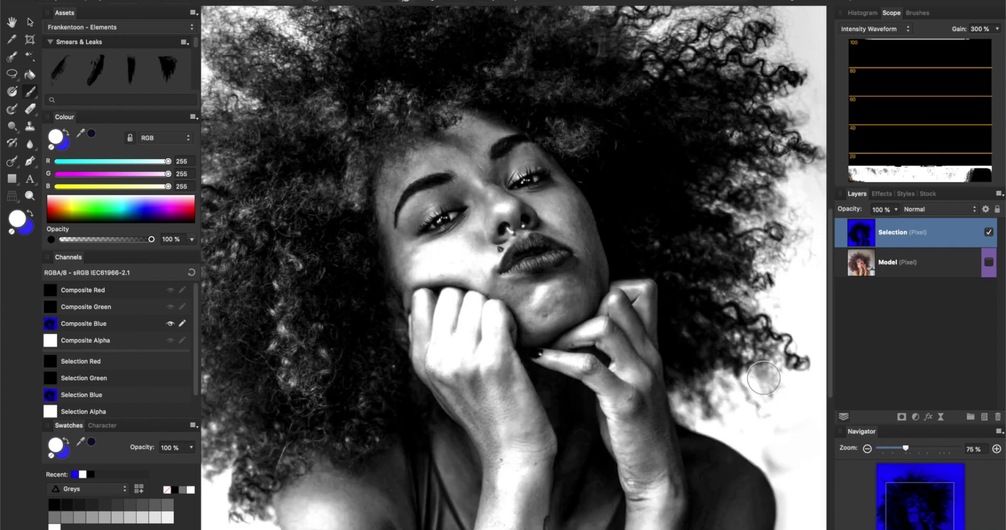
pyautogui.moveTo(655, 283); pyautogui.dragTo(416, 195)
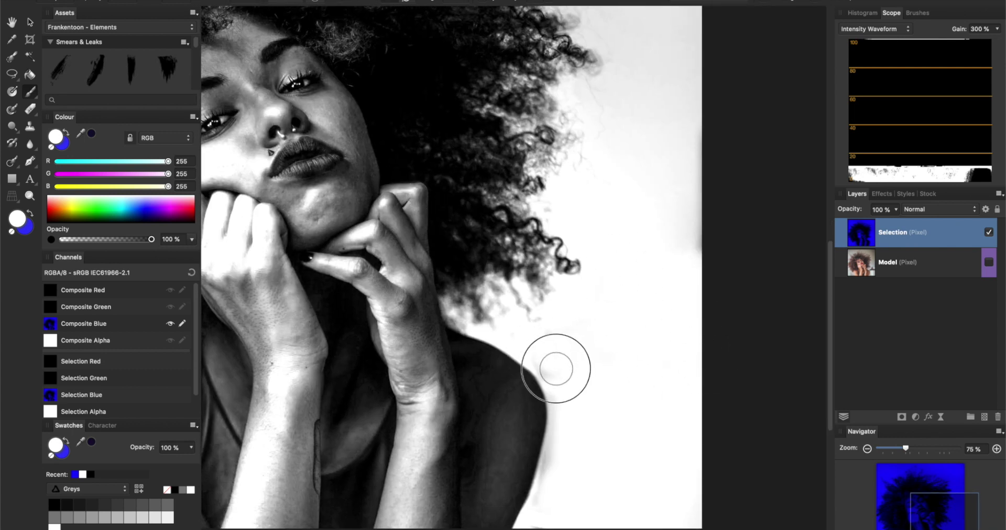
pyautogui.press('[')
pyautogui.press('[')
pyautogui.press('[')
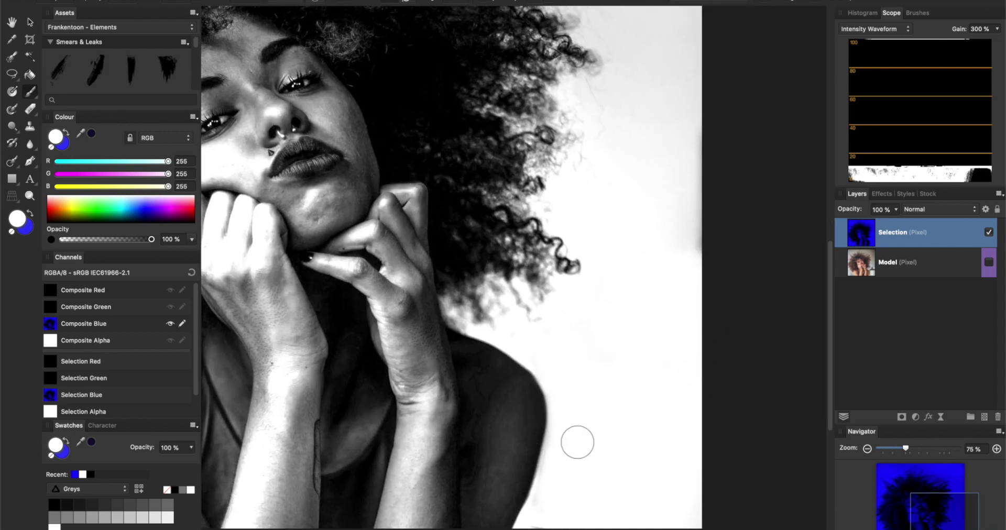
pyautogui.press(']')
pyautogui.press(']')
pyautogui.press(']')
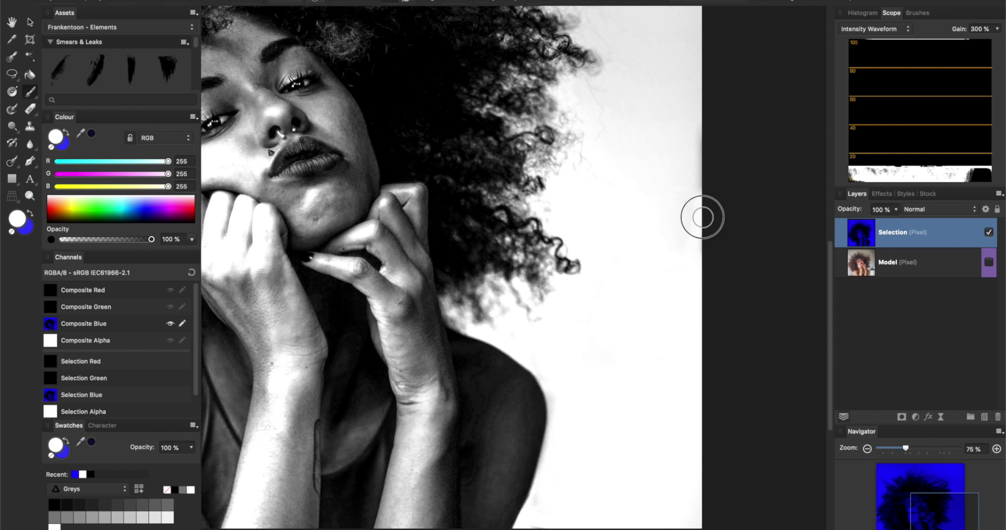
pyautogui.hotkey('ctrl', '-')
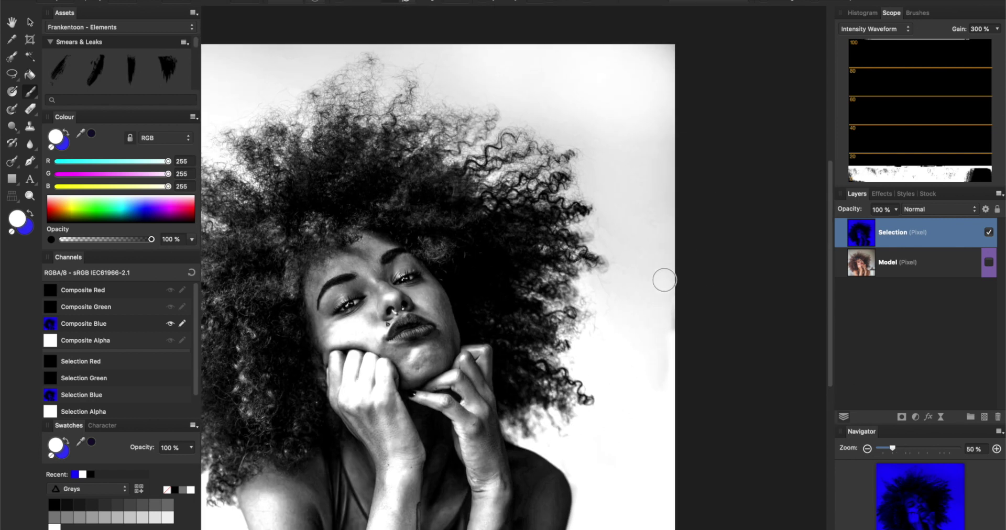
pyautogui.moveTo(664, 281); pyautogui.dragTo(666, 256)
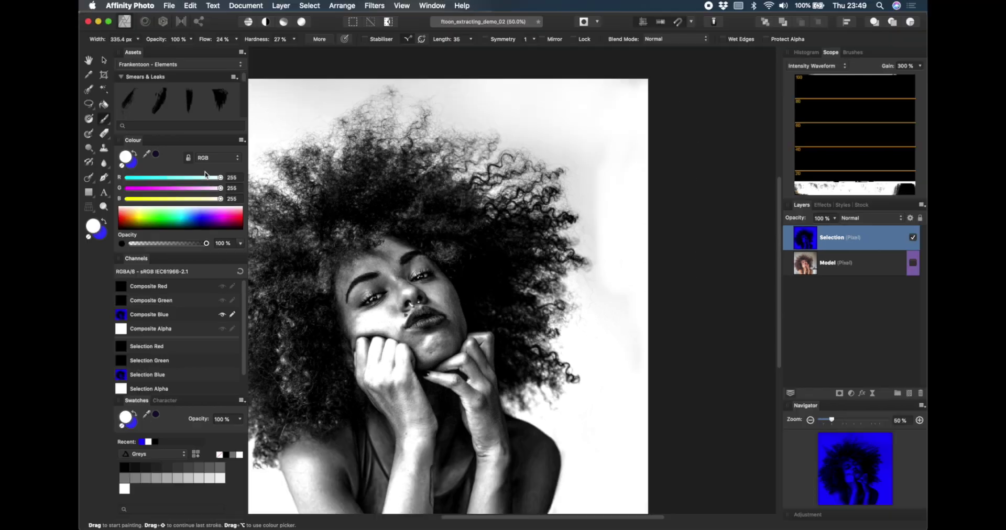
# Dodge the grey haze along the top and right of the hair toward white.
pyautogui.press('o')
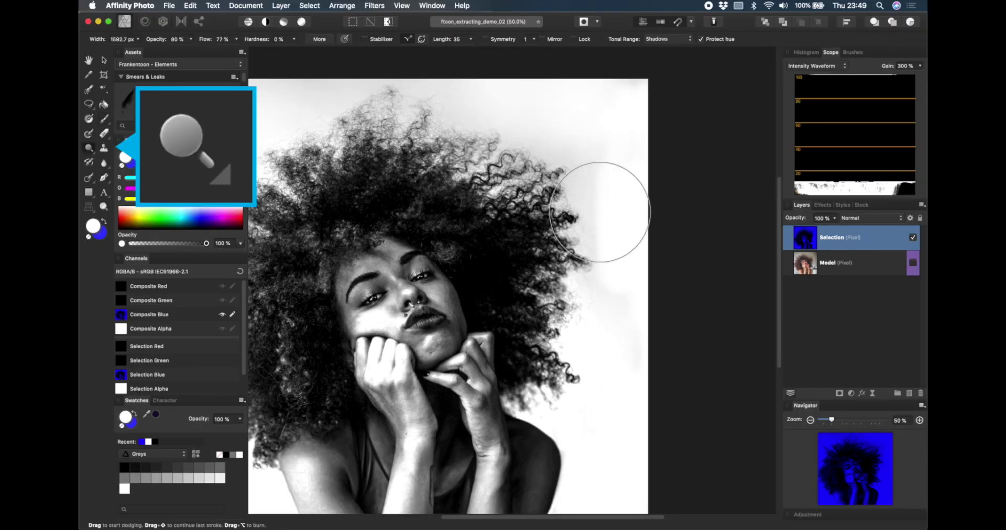
pyautogui.moveTo(600, 212)
pyautogui.mouseDown()
pyautogui.moveTo(640, 258)
pyautogui.moveTo(629, 254)
pyautogui.moveTo(589, 139)
pyautogui.moveTo(593, 159)
pyautogui.moveTo(552, 160)
pyautogui.mouseUp()
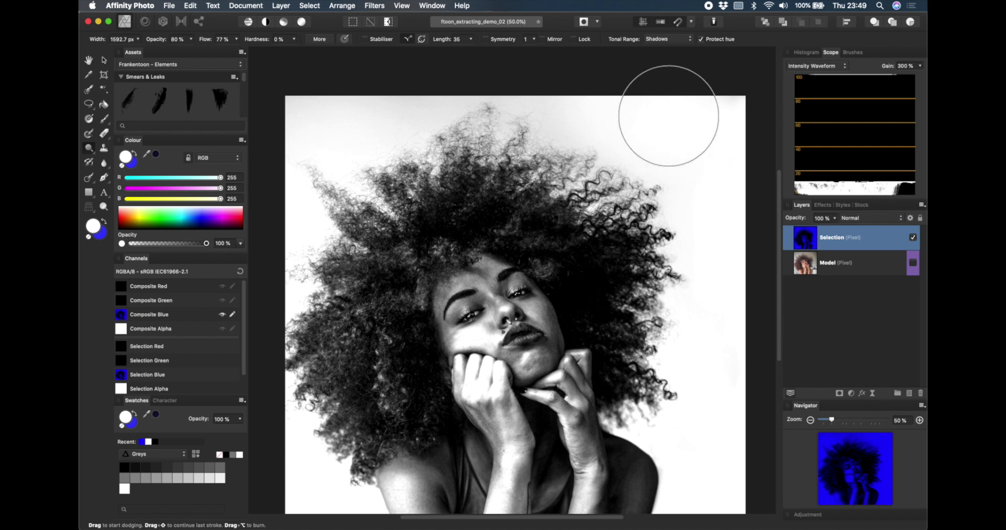
pyautogui.moveTo(669, 116)
pyautogui.mouseDown()
pyautogui.moveTo(528, 61)
pyautogui.moveTo(398, 83)
pyautogui.moveTo(316, 180)
pyautogui.moveTo(341, 124)
pyautogui.moveTo(377, 124)
pyautogui.moveTo(325, 135)
pyautogui.mouseUp()
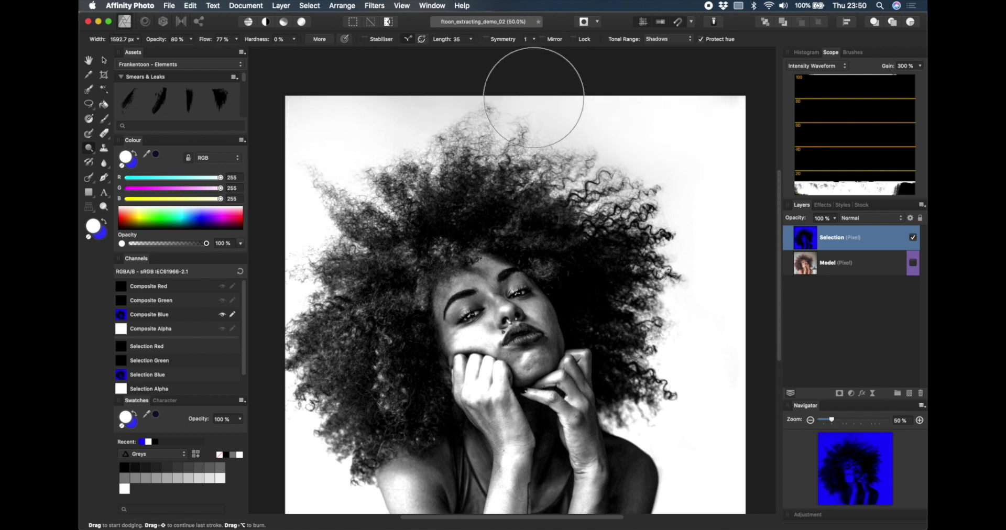
pyautogui.moveTo(534, 97)
pyautogui.mouseDown()
pyautogui.moveTo(674, 101)
pyautogui.moveTo(715, 198)
pyautogui.moveTo(665, 139)
pyautogui.moveTo(729, 300)
pyautogui.mouseUp()
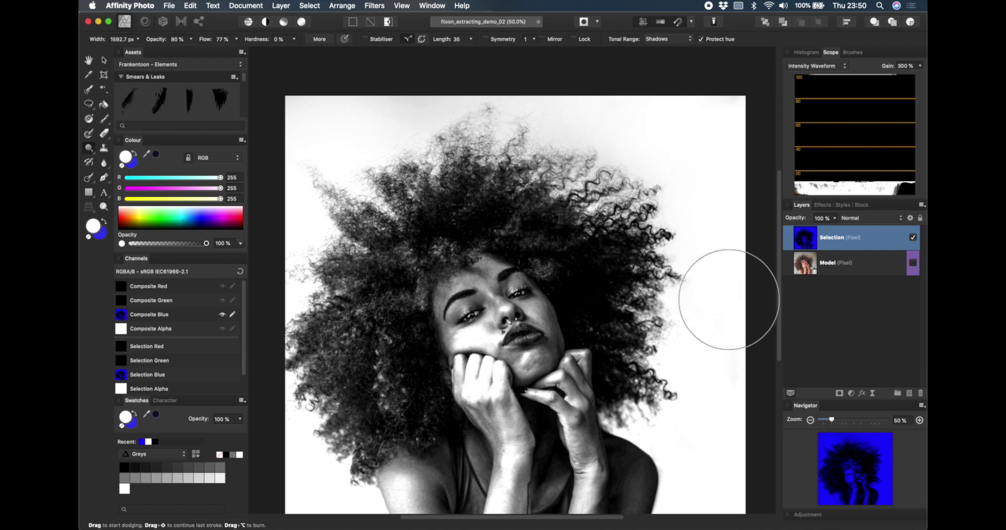
pyautogui.scroll(-5, 708, 304)
pyautogui.hscroll(-3, 707, 303)
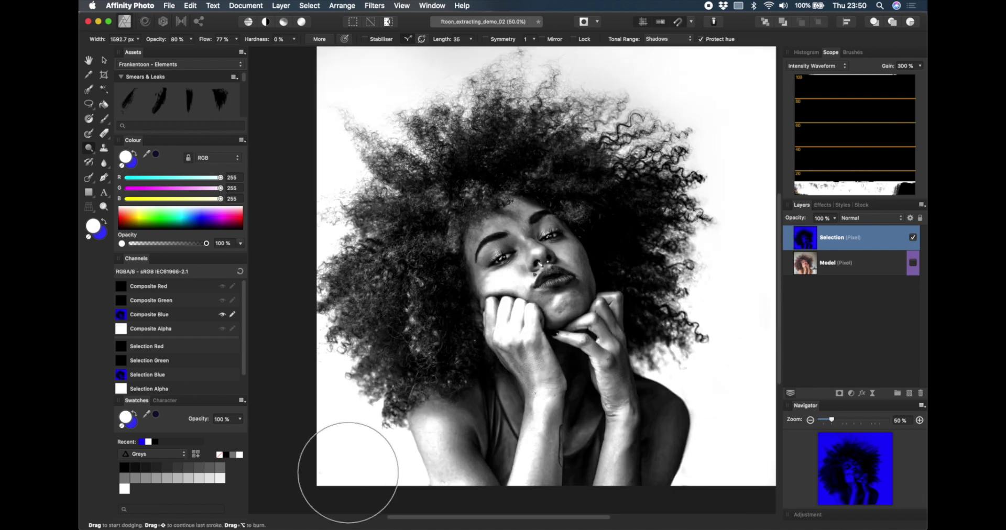
pyautogui.scroll(2, 620, 220)
pyautogui.hscroll(3, 620, 221)
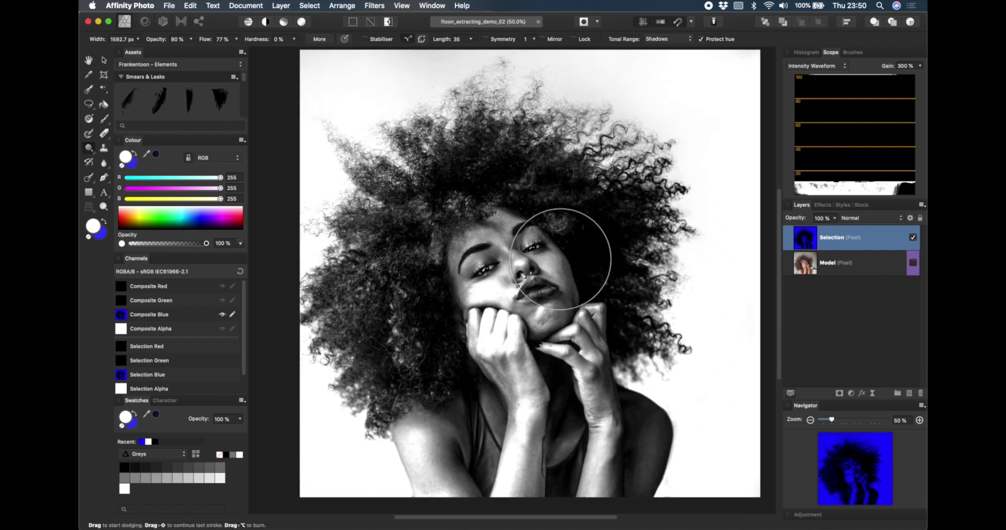
pyautogui.press('x')
pyautogui.hscroll(-2, 568, 274)
pyautogui.press('h')
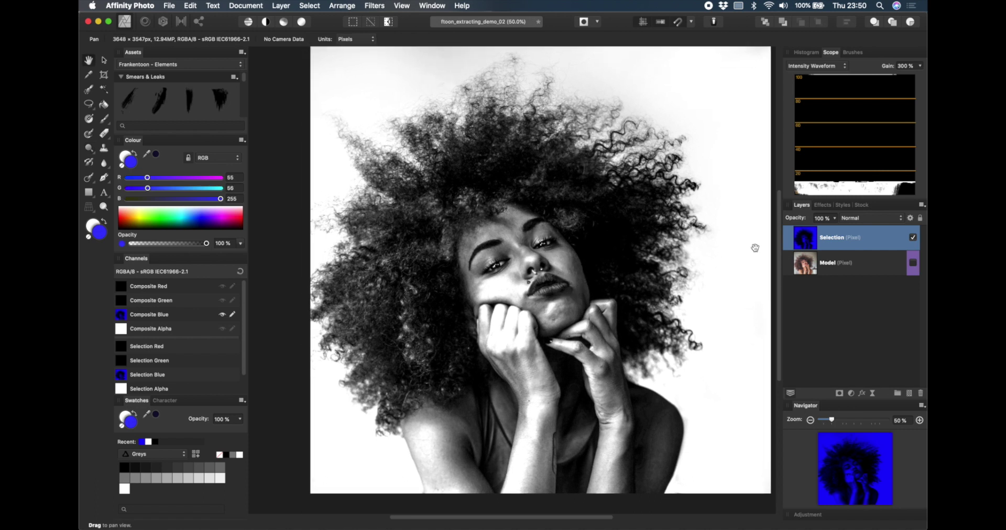
# Paint black over the face, hands and hair left of the face on the blue-channel mask.
pyautogui.press('b')
pyautogui.press('x')
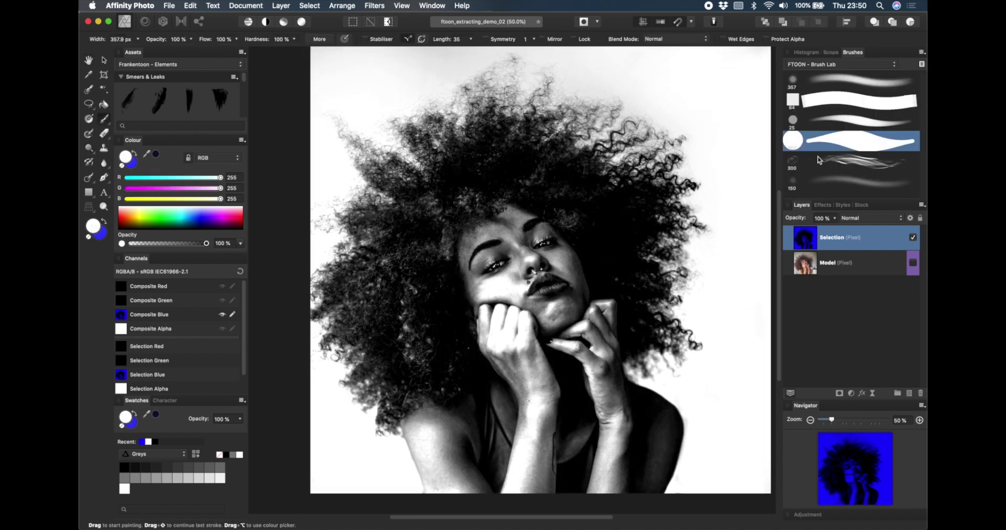
pyautogui.click(103, 238)
pyautogui.click(157, 443)
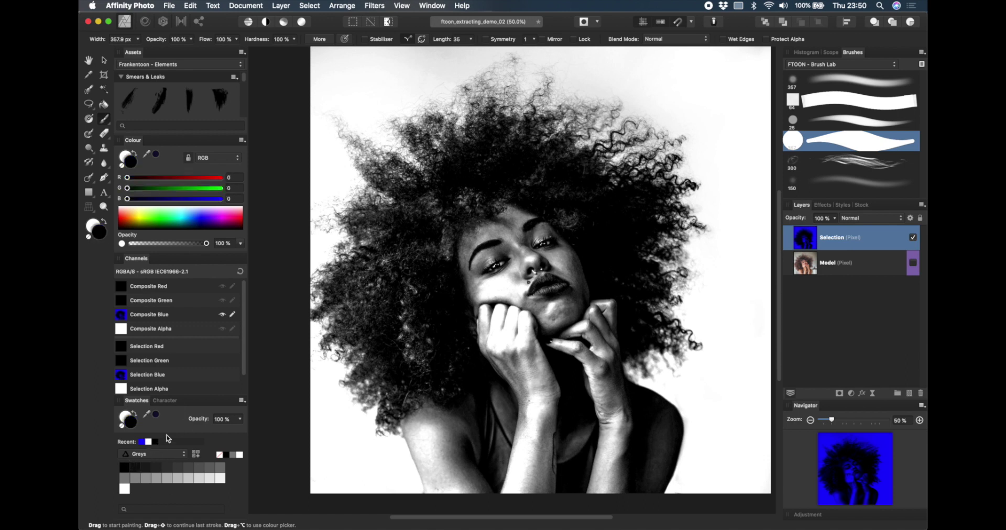
pyautogui.moveTo(538, 276)
pyautogui.mouseDown()
pyautogui.moveTo(489, 231)
pyautogui.moveTo(533, 242)
pyautogui.moveTo(523, 191)
pyautogui.moveTo(577, 285)
pyautogui.moveTo(508, 353)
pyautogui.moveTo(507, 424)
pyautogui.moveTo(545, 404)
pyautogui.moveTo(590, 445)
pyautogui.moveTo(599, 403)
pyautogui.mouseUp()
pyautogui.press('[')
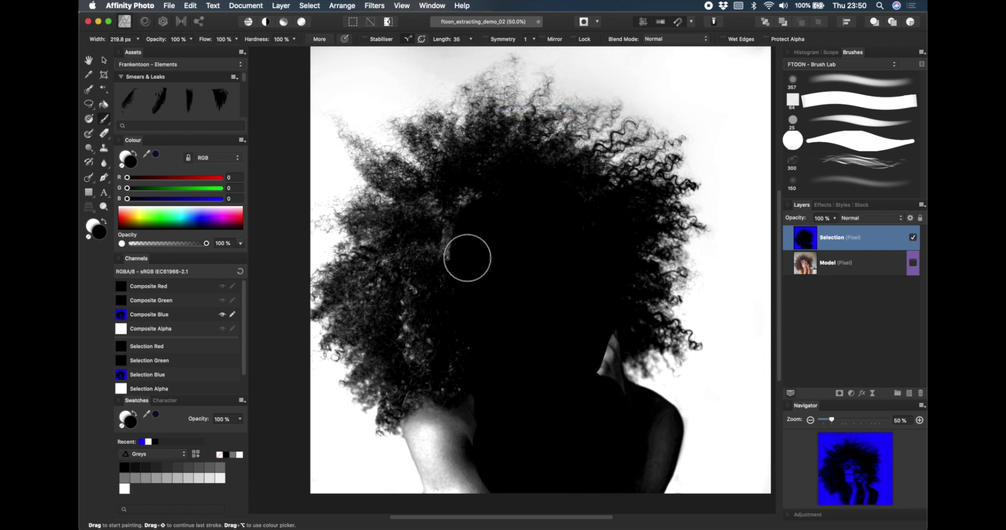
pyautogui.moveTo(468, 258)
pyautogui.mouseDown()
pyautogui.moveTo(472, 209)
pyautogui.moveTo(429, 317)
pyautogui.moveTo(452, 351)
pyautogui.mouseUp()
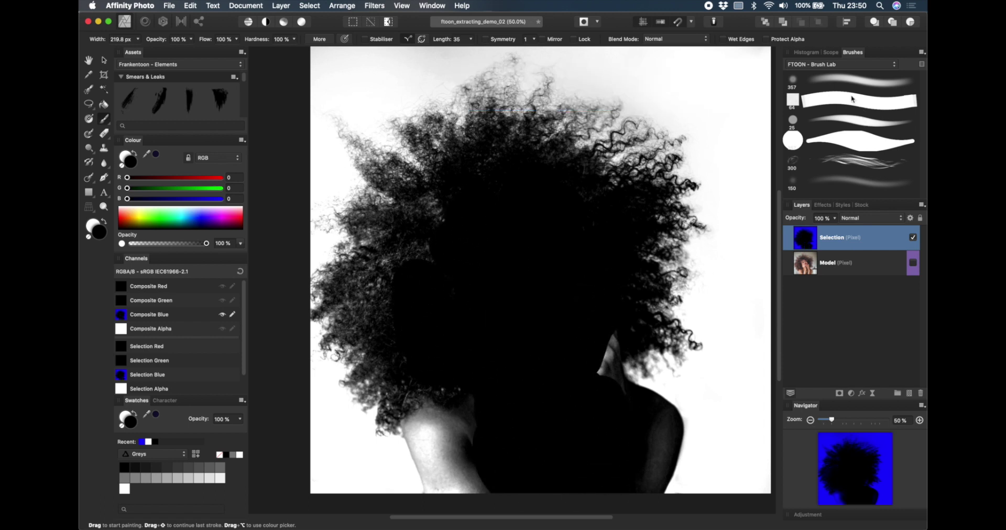
# Switch to a soft, low-flow brush and adjust its size.
pyautogui.click(837, 178)
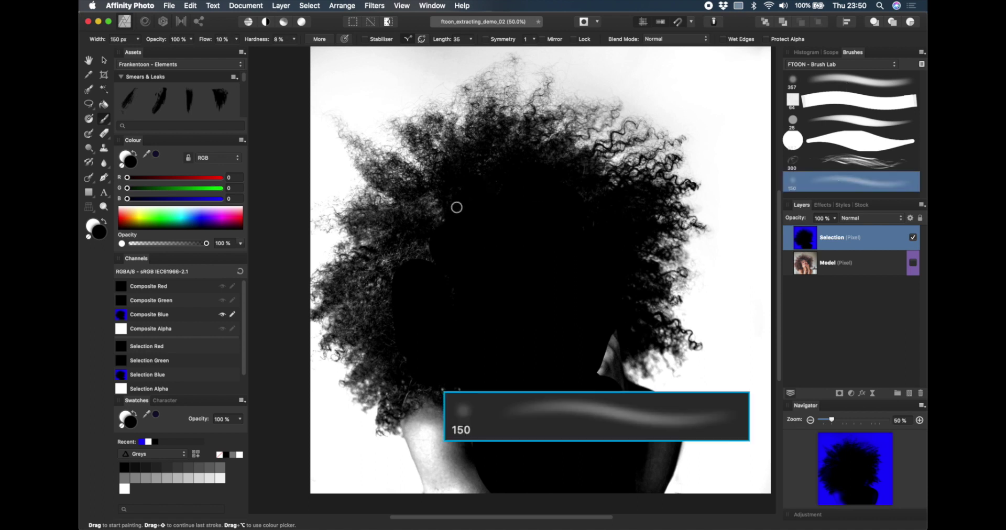
pyautogui.press(']')
pyautogui.press(']')
pyautogui.press(']')
pyautogui.press(']')
pyautogui.press(']')
pyautogui.press(']')
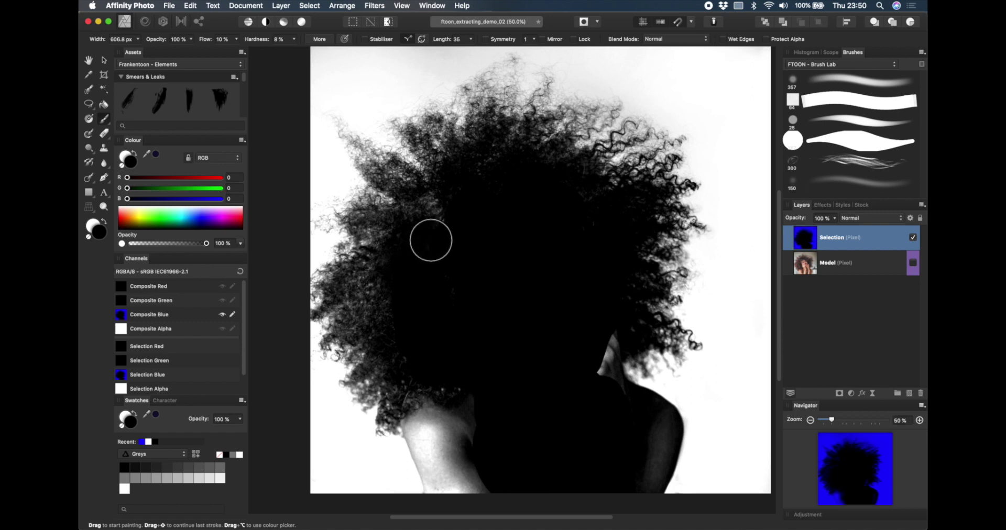
pyautogui.scroll(5, 462, 261)
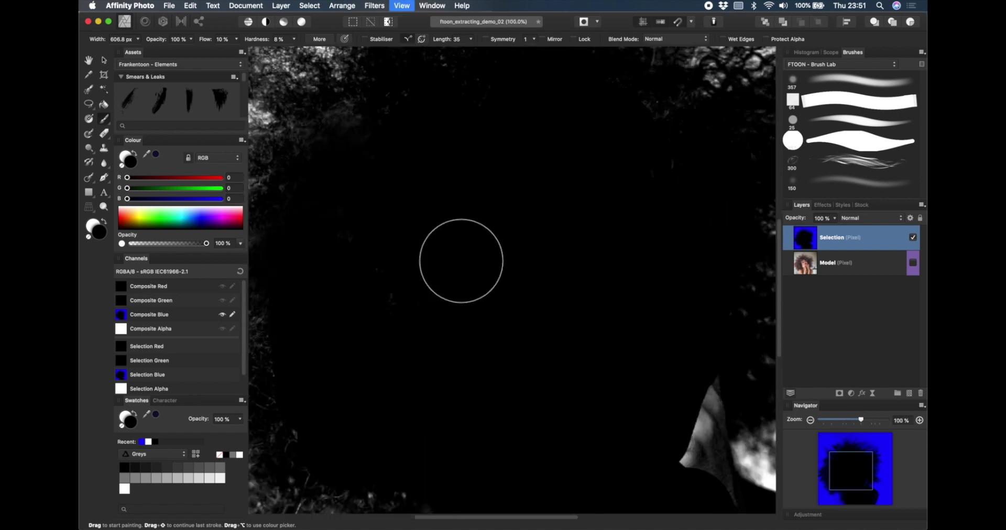
pyautogui.hscroll(-5, 673, 238)
pyautogui.press('[')
pyautogui.press('[')
pyautogui.press('[')
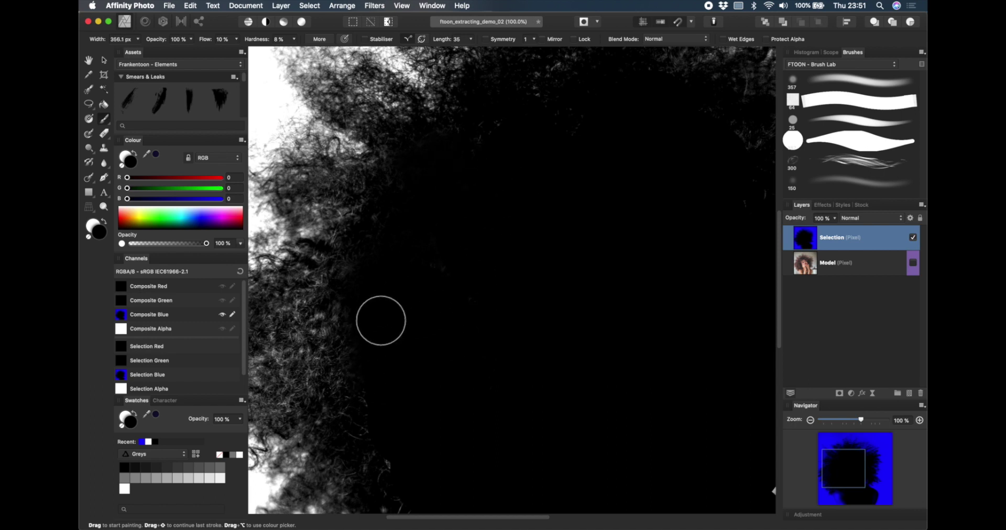
pyautogui.press(']')
pyautogui.press(']')
pyautogui.press(']')
pyautogui.scroll(-1, 465, 341)
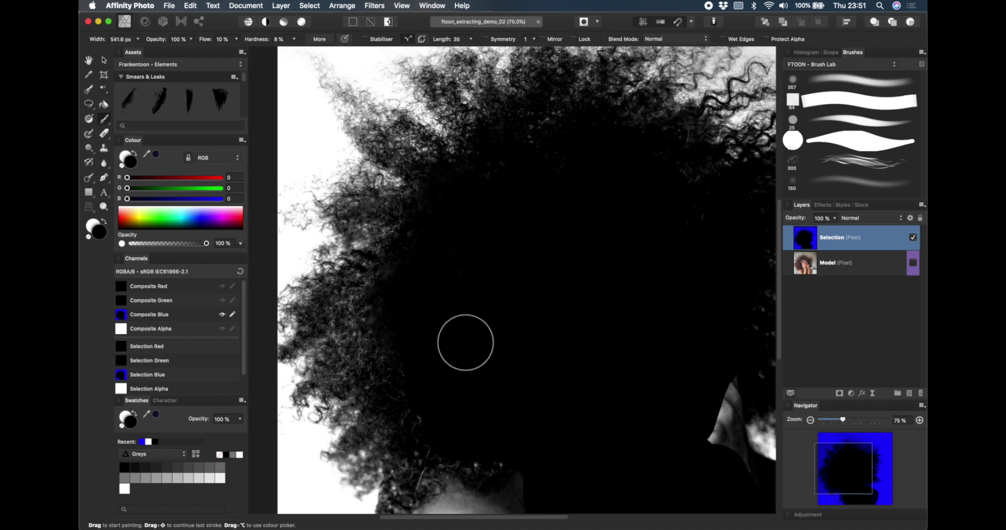
pyautogui.scroll(-5, 431, 254)
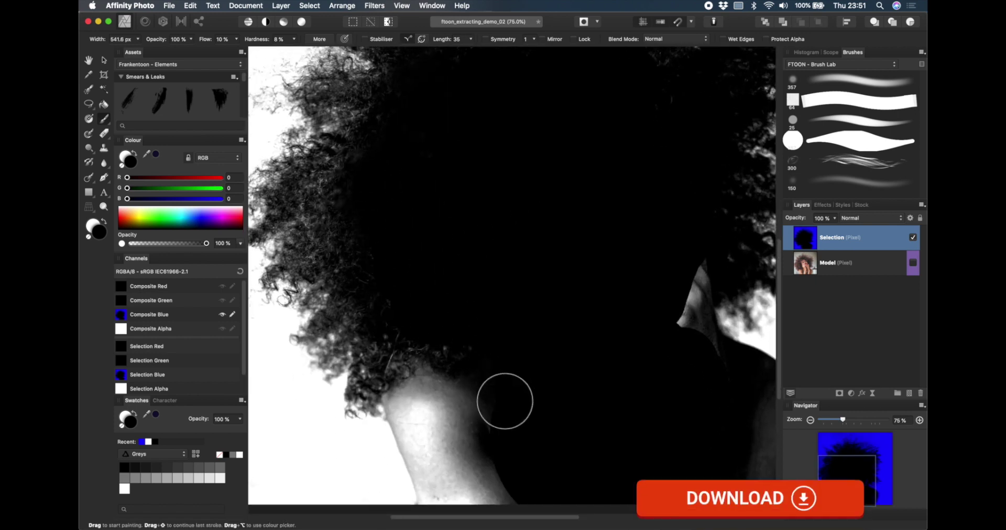
pyautogui.scroll(4, 456, 292)
pyautogui.hscroll(5, 456, 291)
# Paint the grey patch beside the neck solid black.
pyautogui.moveTo(585, 333); pyautogui.dragTo(562, 364)
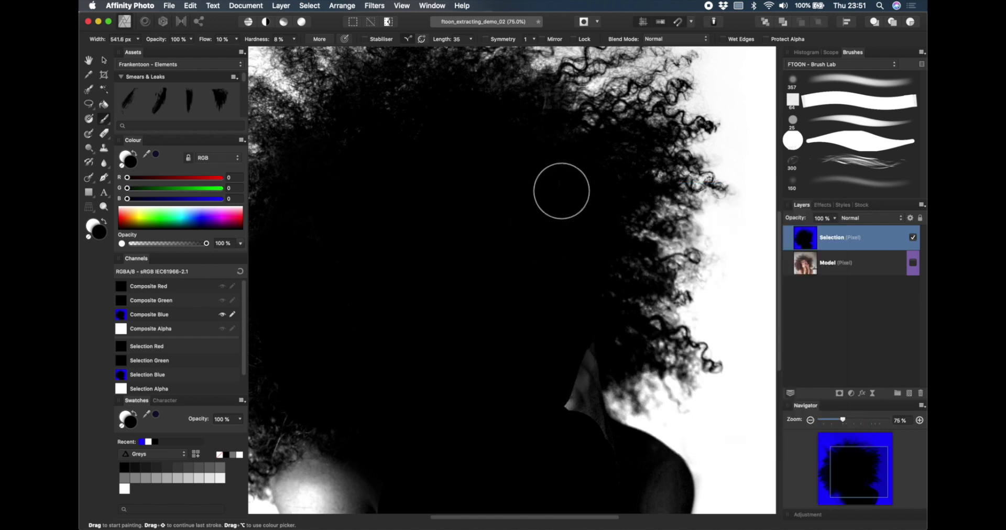
pyautogui.scroll(3, 459, 157)
pyautogui.hscroll(-4, 460, 157)
pyautogui.scroll(-5, 527, 304)
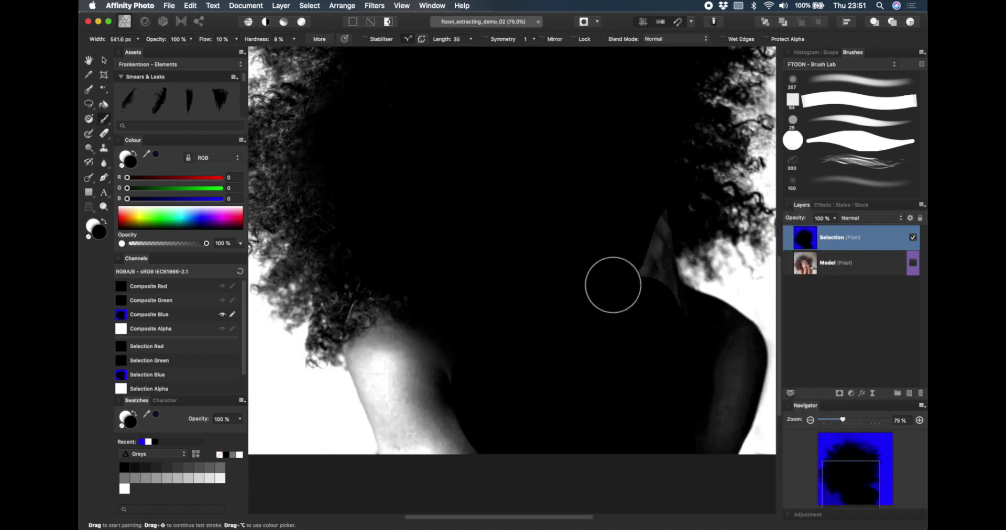
pyautogui.hscroll(-2, 614, 285)
pyautogui.scroll(2, 551, 263)
pyautogui.hscroll(-3, 491, 253)
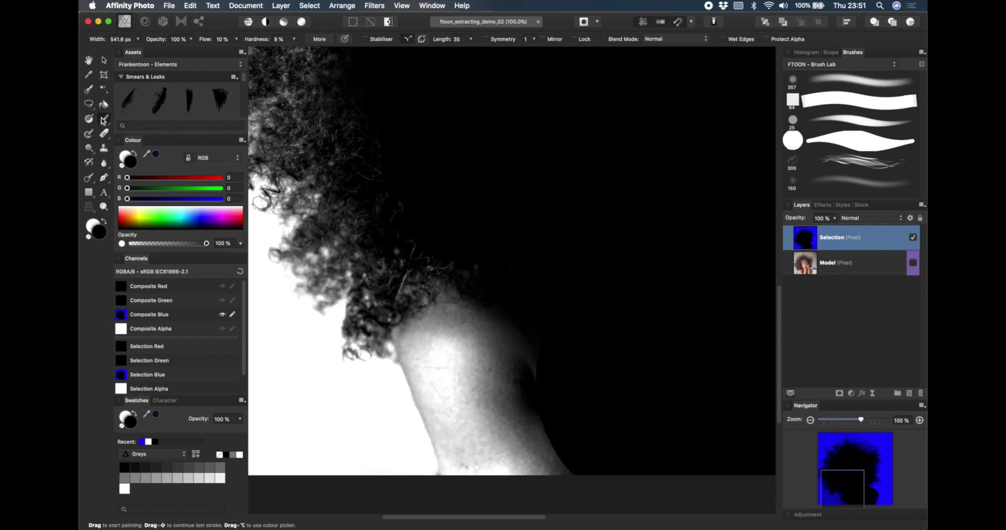
pyautogui.click(105, 179)
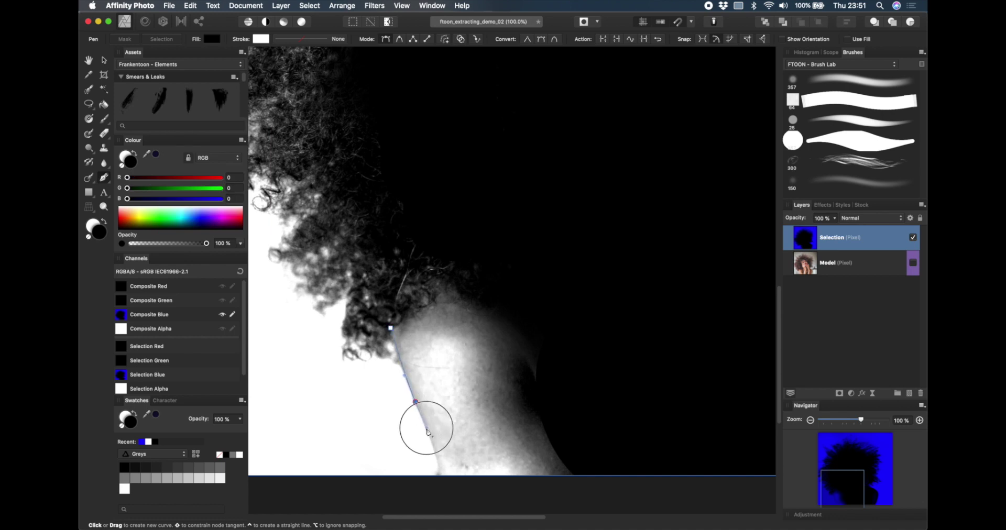
# Trace the neck and hair edge with the Pen, make it a selection, and paint it black.
pyautogui.click(427, 432)
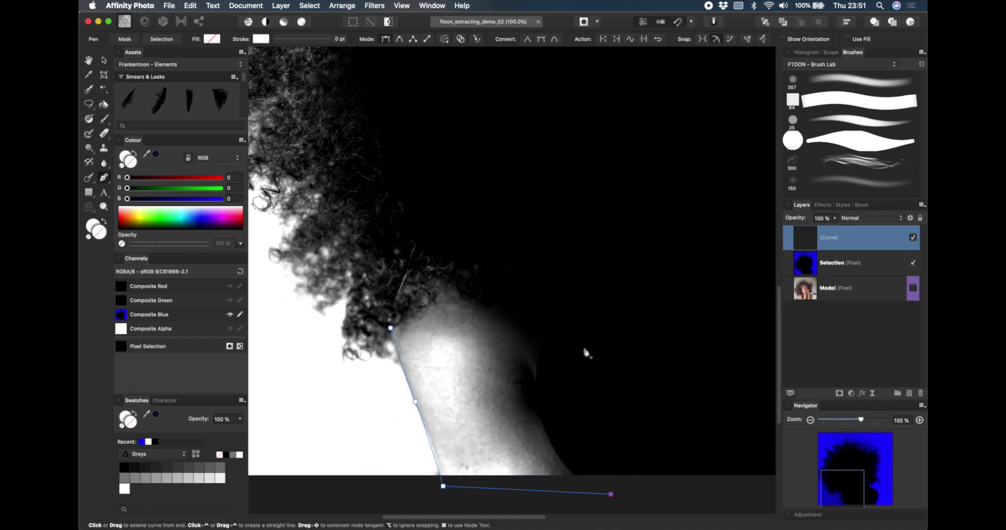
pyautogui.click(445, 248)
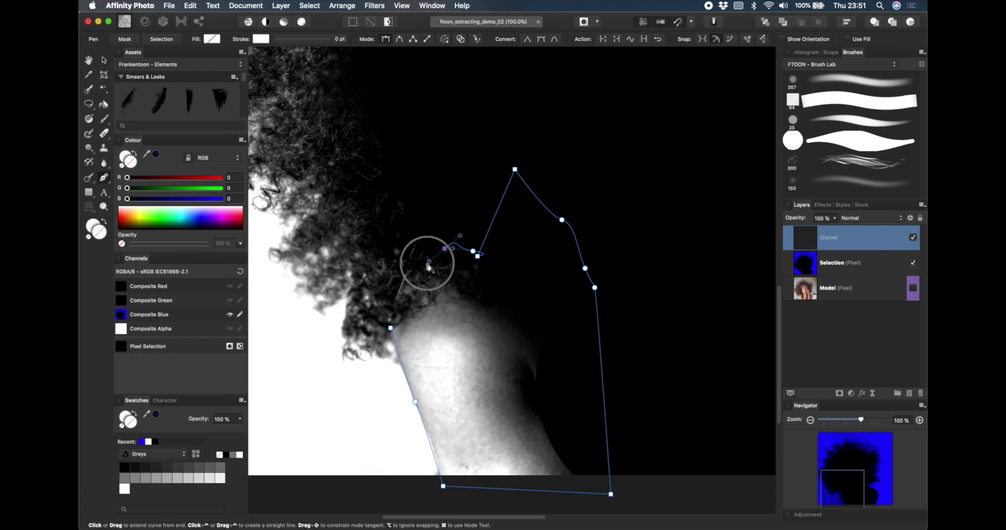
pyautogui.click(428, 262)
pyautogui.click(417, 265)
pyautogui.click(411, 279)
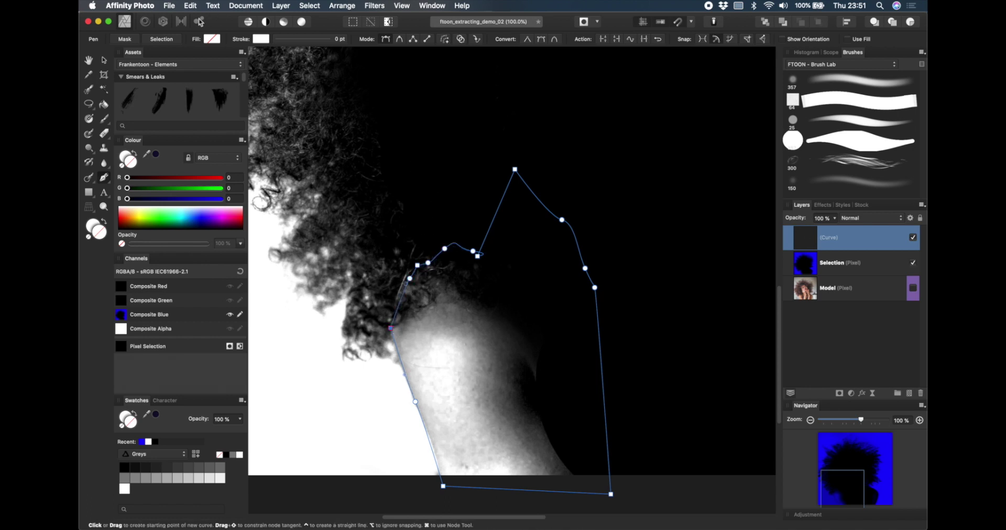
pyautogui.click(171, 40)
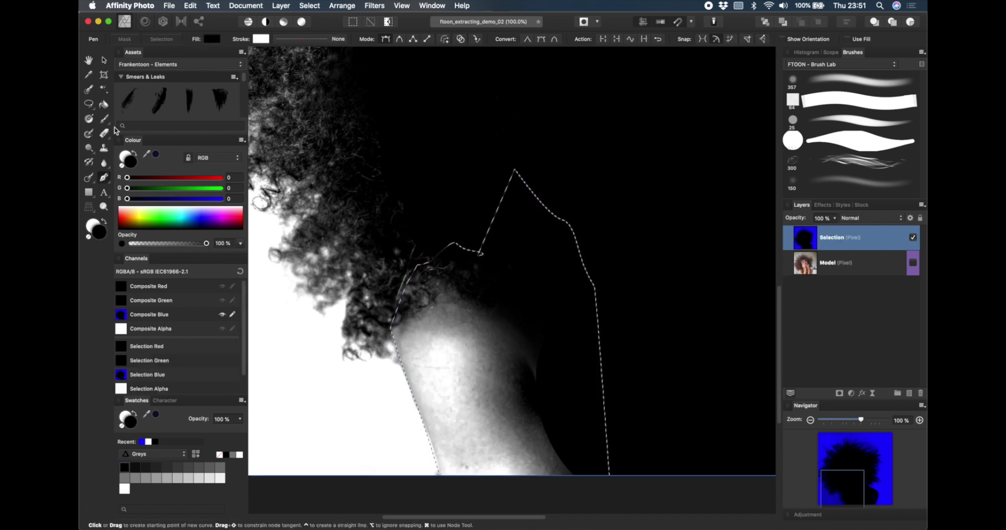
pyautogui.click(104, 119)
pyautogui.moveTo(485, 326)
pyautogui.mouseDown()
pyautogui.moveTo(438, 314)
pyautogui.moveTo(460, 460)
pyautogui.moveTo(454, 354)
pyautogui.moveTo(535, 416)
pyautogui.moveTo(539, 342)
pyautogui.moveTo(416, 342)
pyautogui.moveTo(480, 449)
pyautogui.moveTo(596, 438)
pyautogui.moveTo(450, 386)
pyautogui.moveTo(409, 285)
pyautogui.moveTo(483, 405)
pyautogui.moveTo(452, 456)
pyautogui.moveTo(461, 425)
pyautogui.moveTo(521, 377)
pyautogui.moveTo(500, 325)
pyautogui.mouseUp()
# Deselect and paint the stray hair strands at the edge black.
pyautogui.press('super+d')
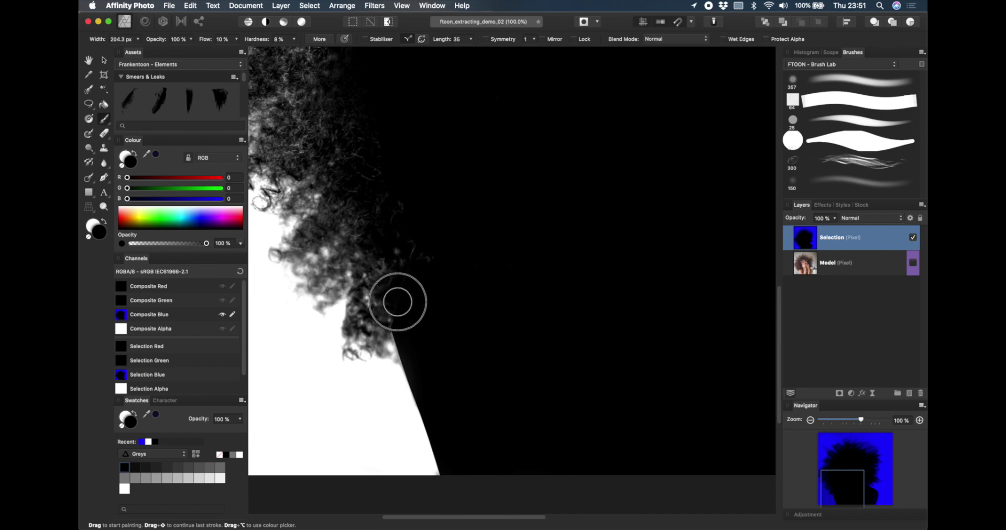
pyautogui.moveTo(393, 323); pyautogui.dragTo(413, 236)
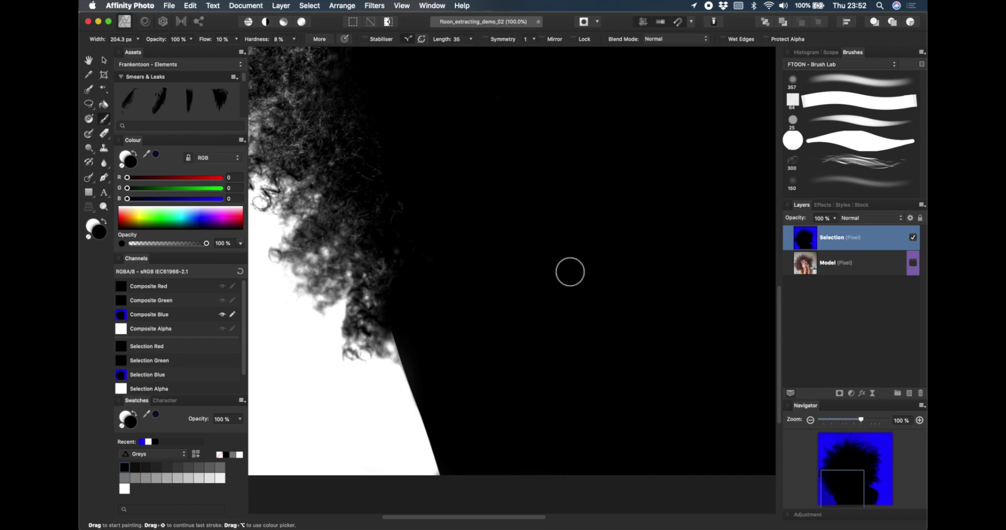
pyautogui.press('super+minus')
pyautogui.press('super+minus')
pyautogui.press('super+plus')
pyautogui.press('super+plus')
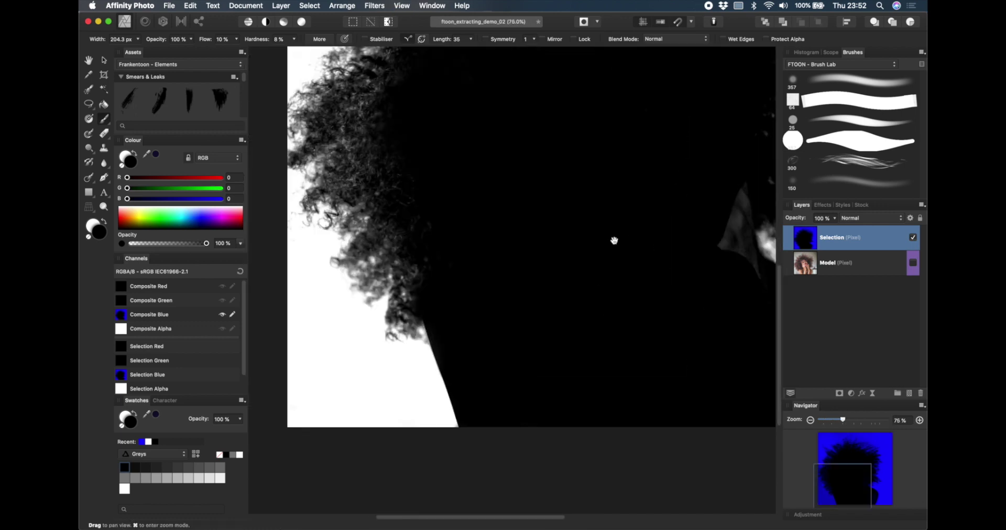
# Paint the grey neck and shoulder edge black with a larger hard round brush, then fit the view.
pyautogui.moveTo(615, 240); pyautogui.dragTo(502, 323)
pyautogui.click(836, 142)
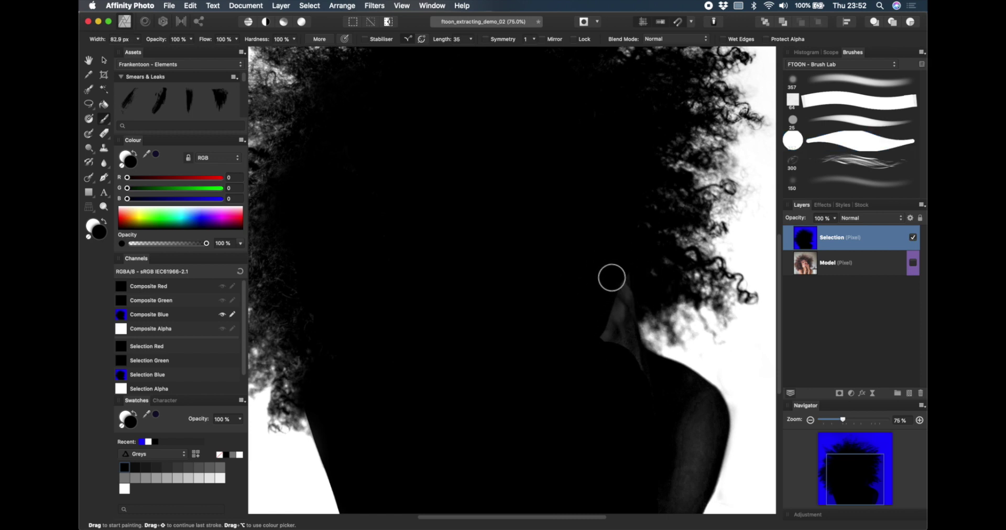
pyautogui.moveTo(611, 277); pyautogui.dragTo(613, 333)
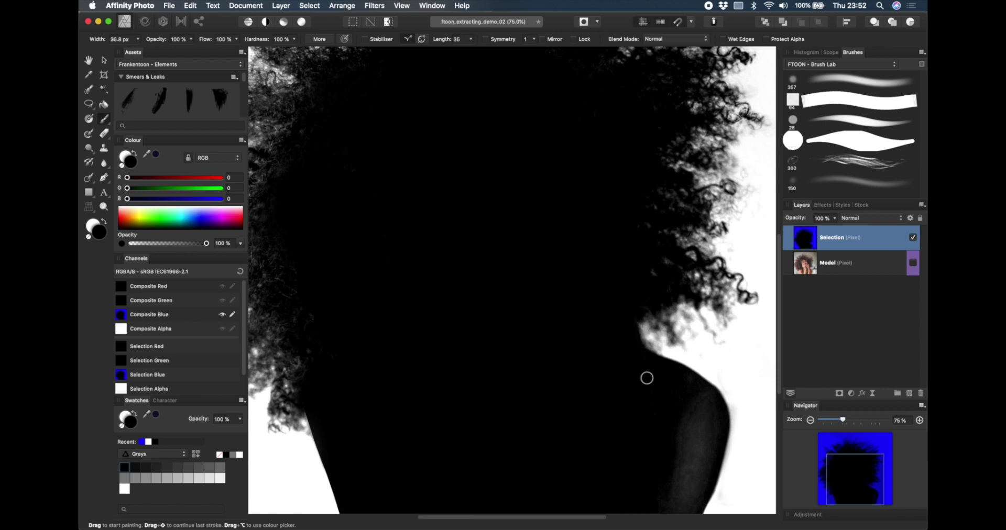
pyautogui.moveTo(649, 399); pyautogui.dragTo(651, 321)
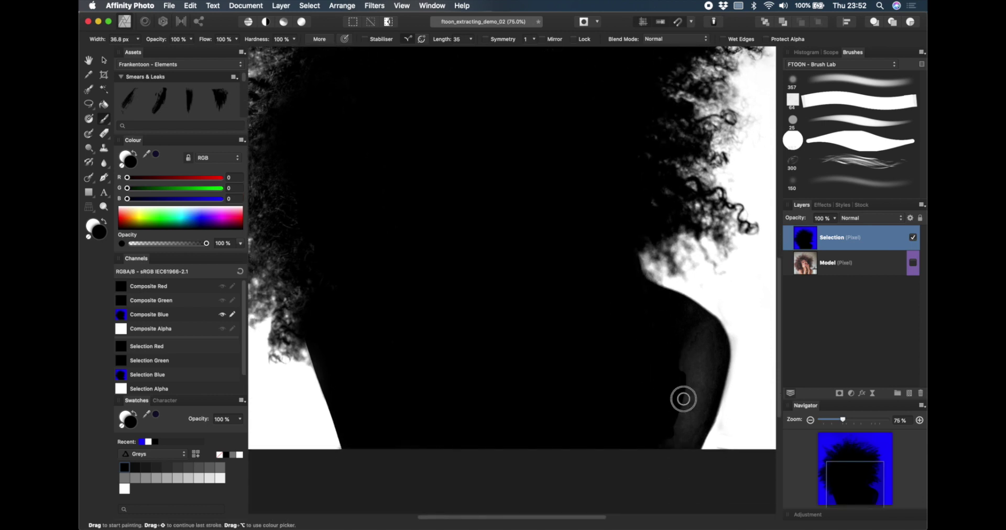
pyautogui.moveTo(684, 399); pyautogui.dragTo(704, 383)
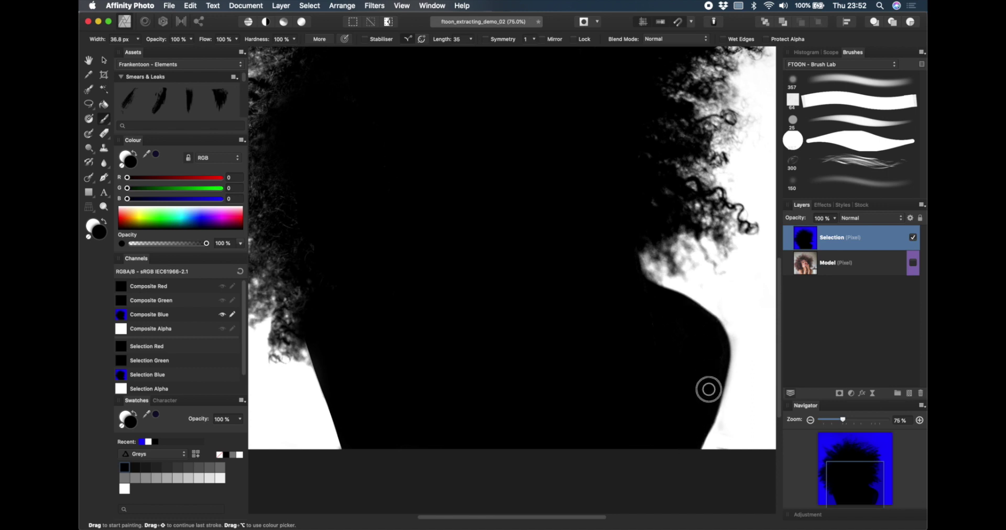
pyautogui.press('super+0')
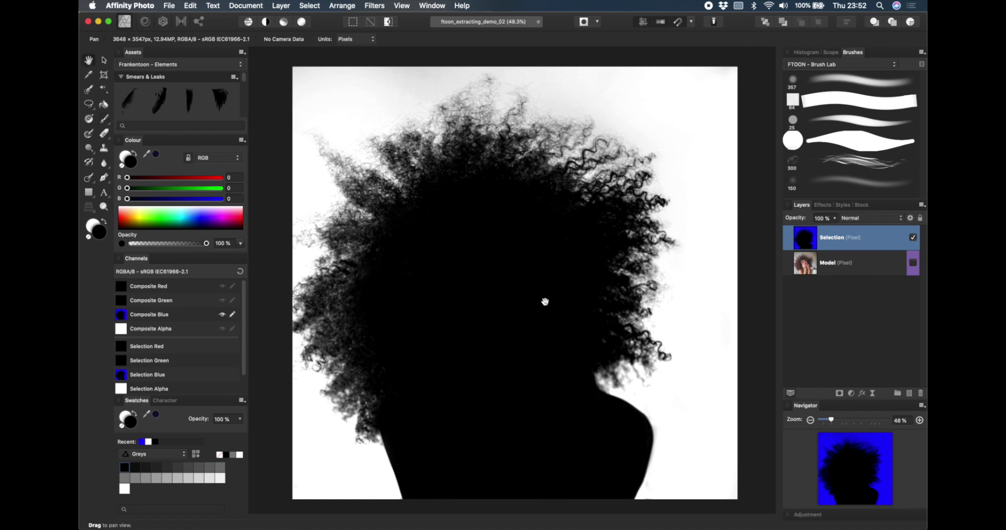
pyautogui.press('super+l')
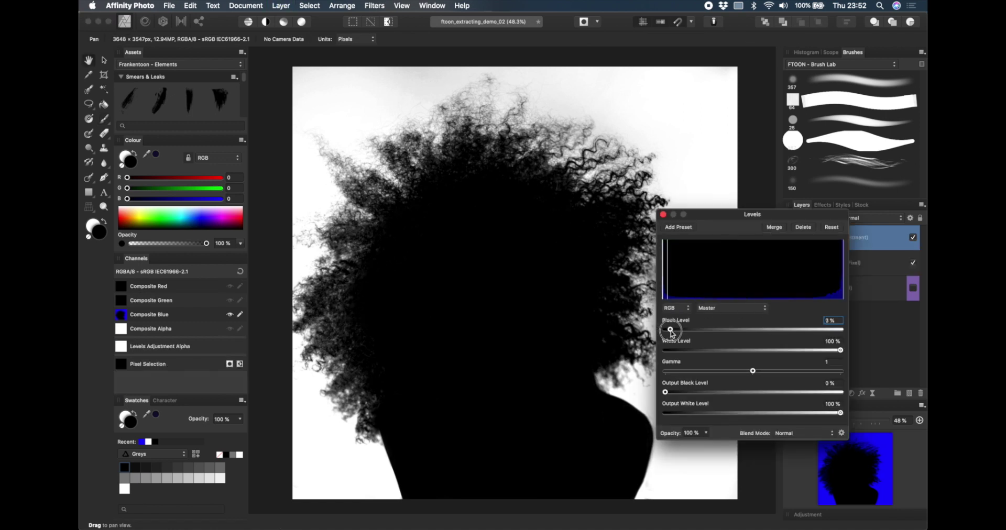
pyautogui.click(663, 215)
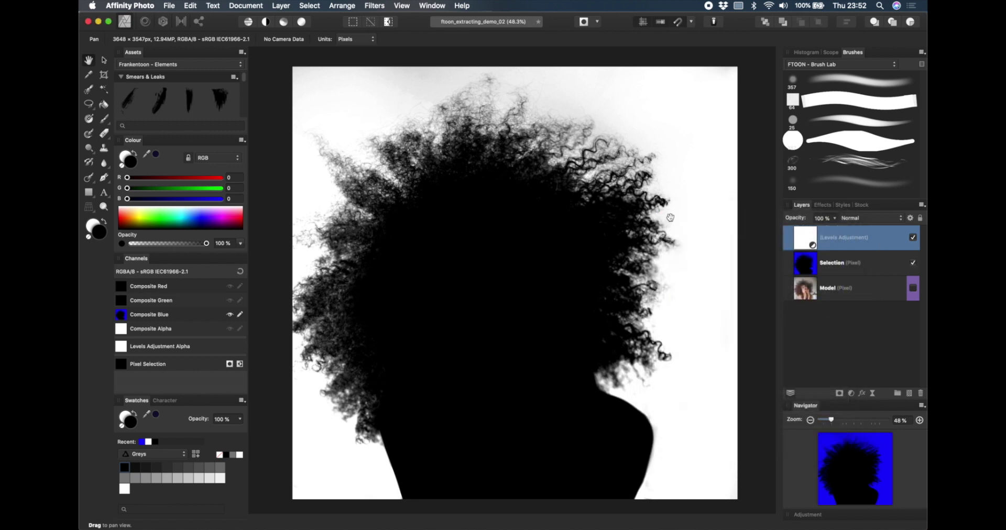
pyautogui.press('super+e')
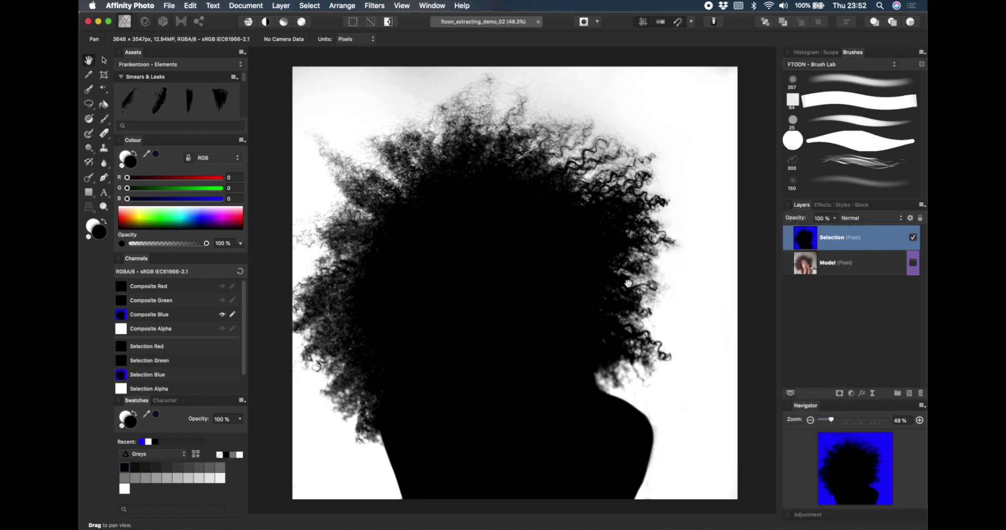
pyautogui.moveTo(558, 275); pyautogui.dragTo(554, 288)
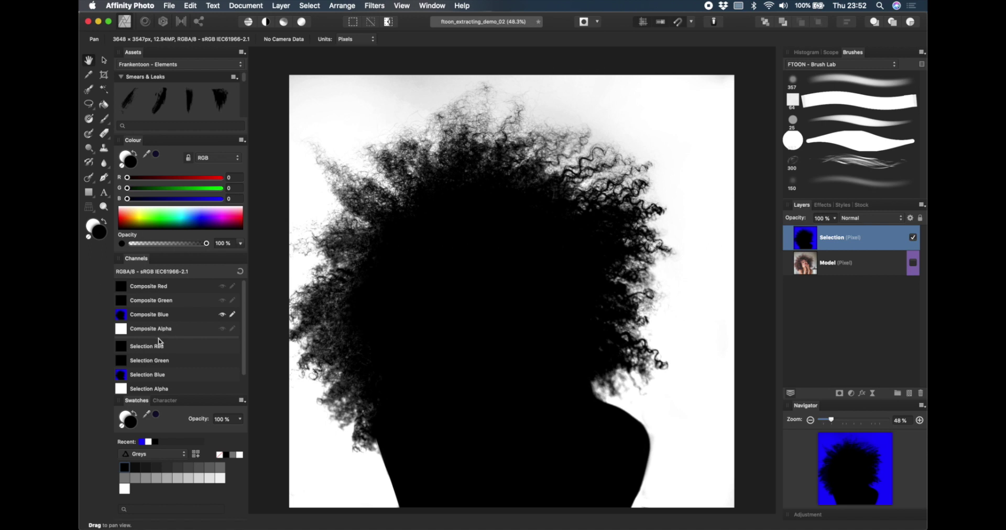
# Load the Composite Blue channel as a pixel selection from a floating Channels panel.
pyautogui.moveTo(142, 264); pyautogui.dragTo(649, 288)
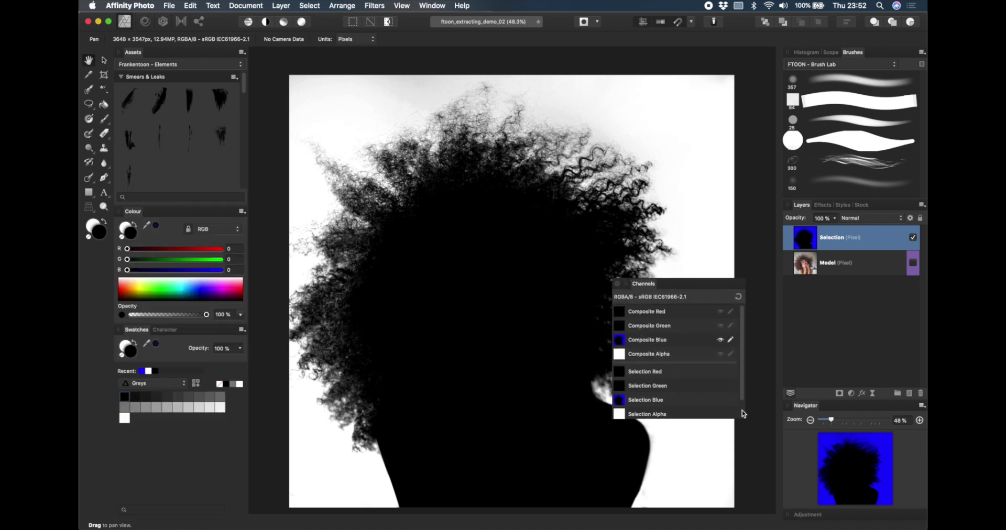
pyautogui.moveTo(744, 414); pyautogui.dragTo(750, 464)
pyautogui.rightClick(654, 343)
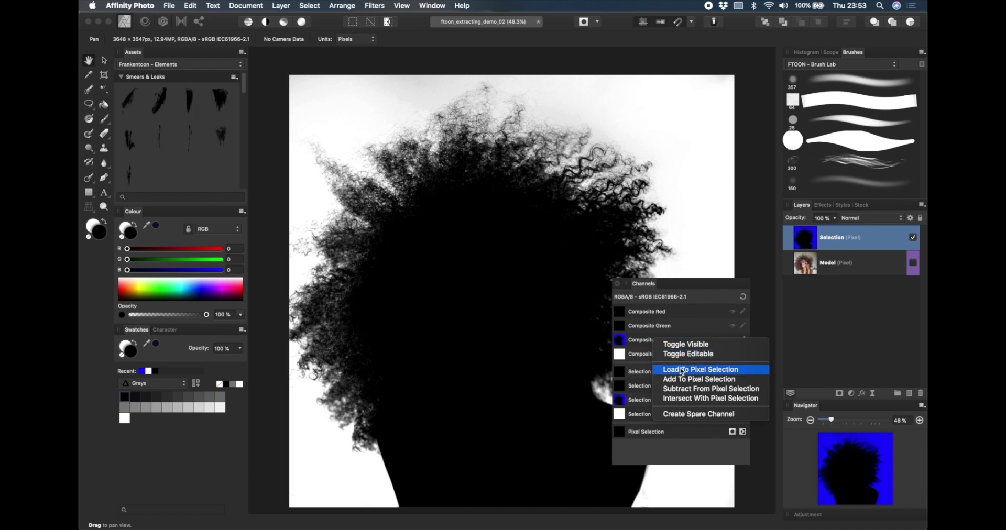
pyautogui.click(682, 370)
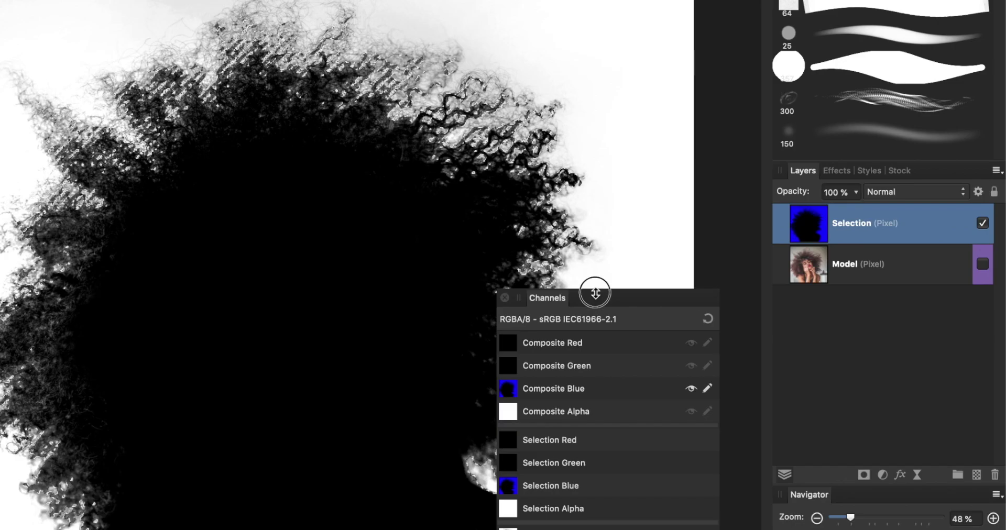
pyautogui.moveTo(629, 362); pyautogui.dragTo(617, 373)
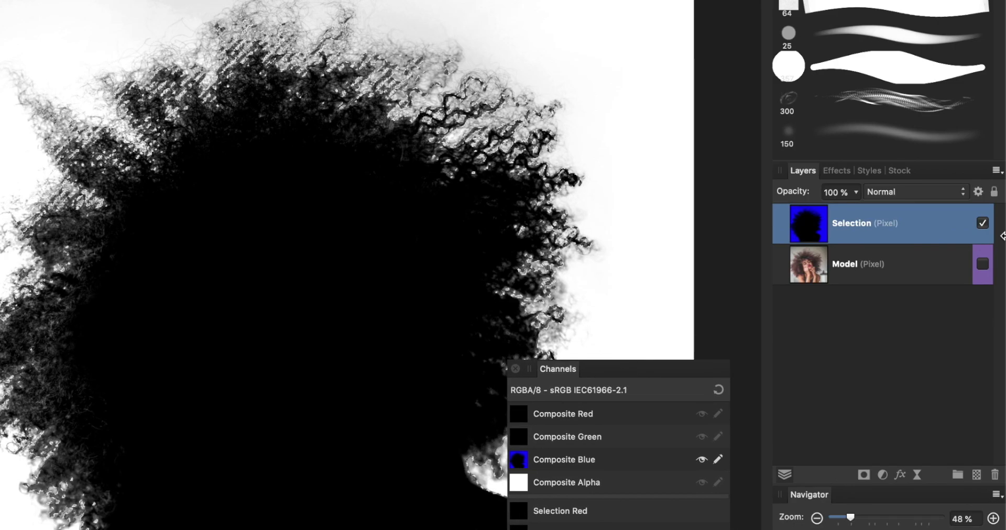
# Show and select the Model layer, reset the channels to full colour, and invert the selection.
pyautogui.click(983, 263)
pyautogui.click(983, 223)
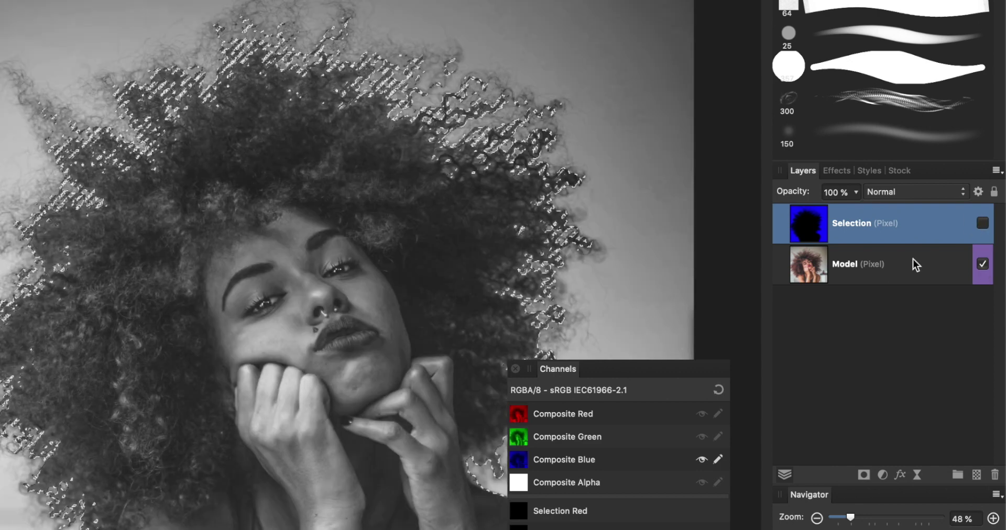
pyautogui.click(891, 272)
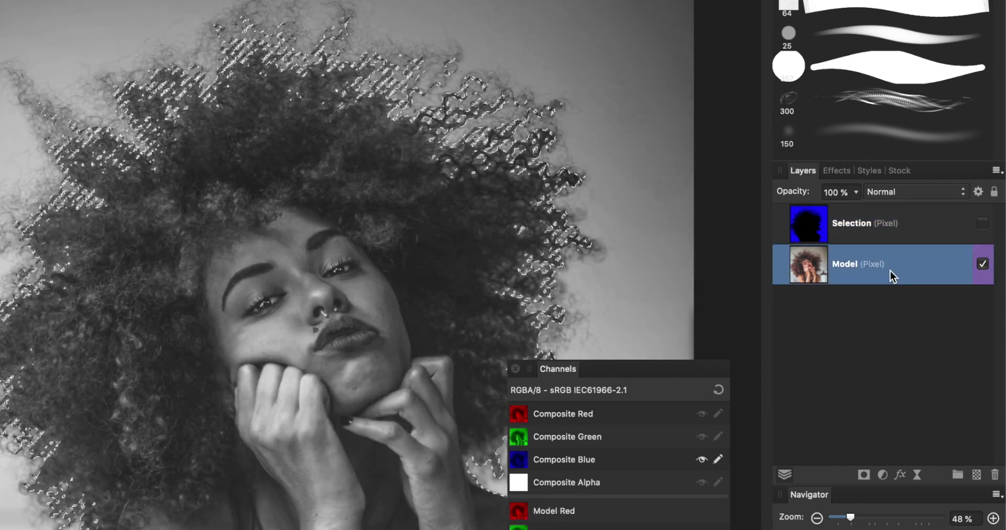
pyautogui.click(719, 390)
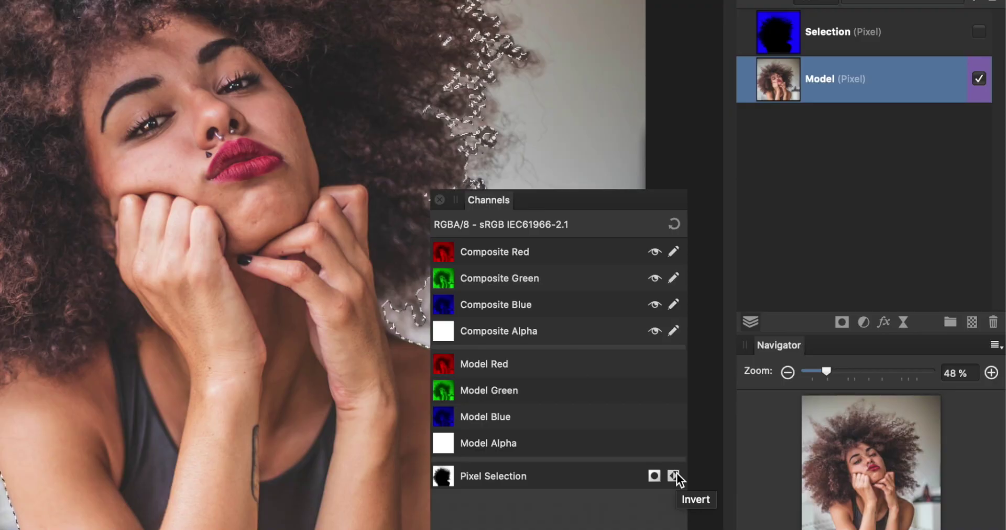
pyautogui.click(674, 476)
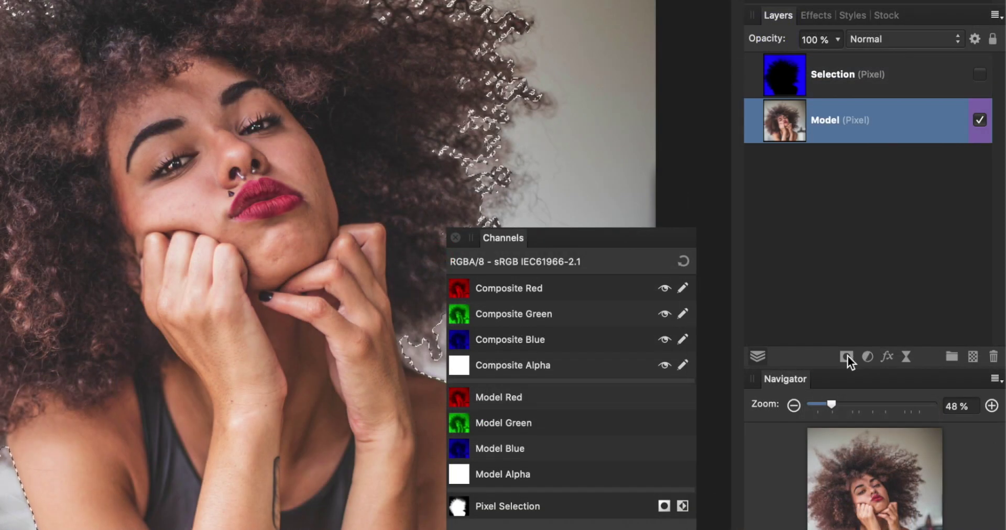
# Mask the Model layer from the selection and flood-fill a new pixel layer yellow behind her.
pyautogui.click(847, 357)
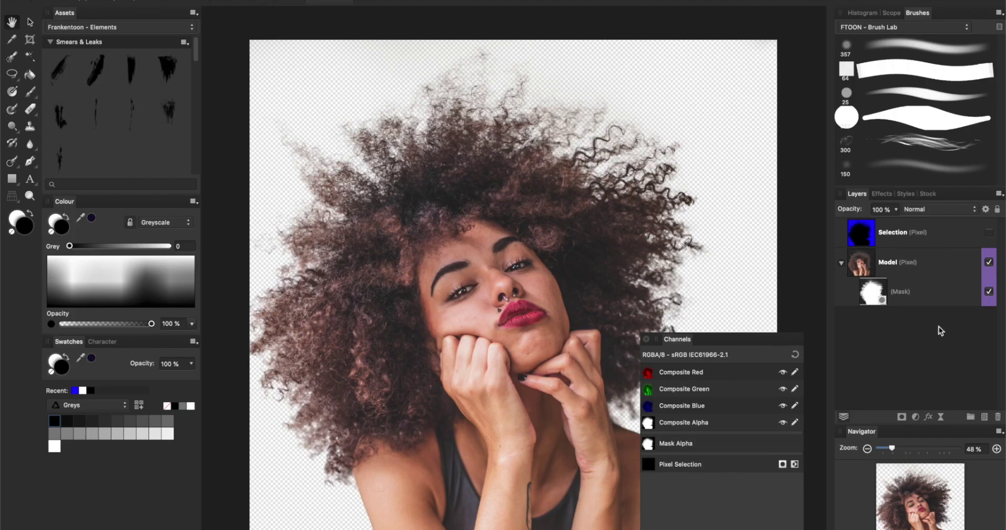
pyautogui.click(985, 417)
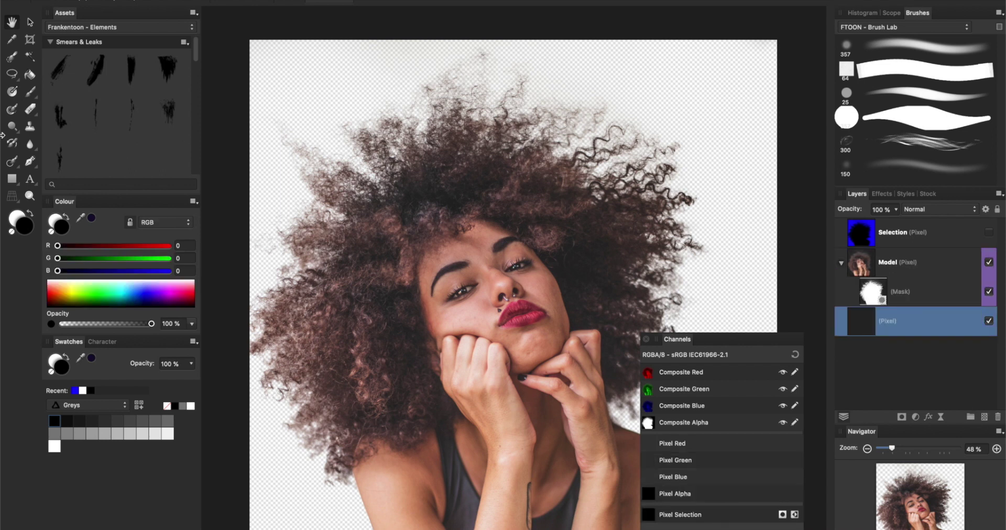
pyautogui.press('g')
pyautogui.click(312, 85)
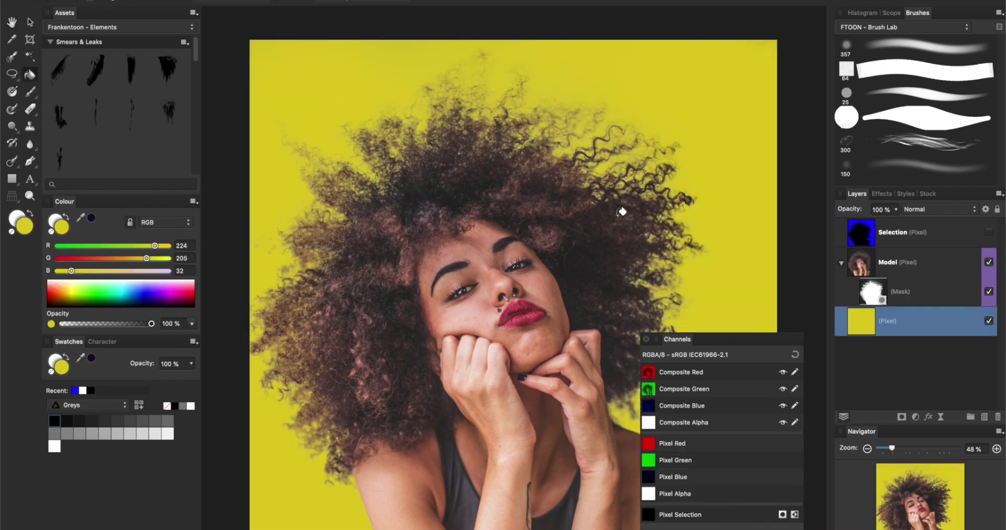
pyautogui.press('h')
pyautogui.scroll(1, 622, 211)
pyautogui.scroll(2, 620, 213)
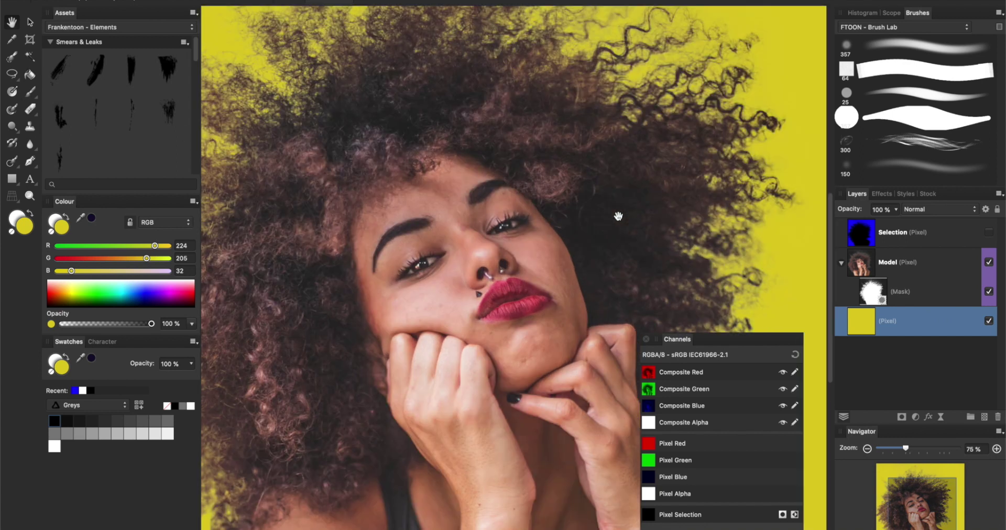
pyautogui.scroll(2, 618, 216)
pyautogui.hscroll(2, 619, 216)
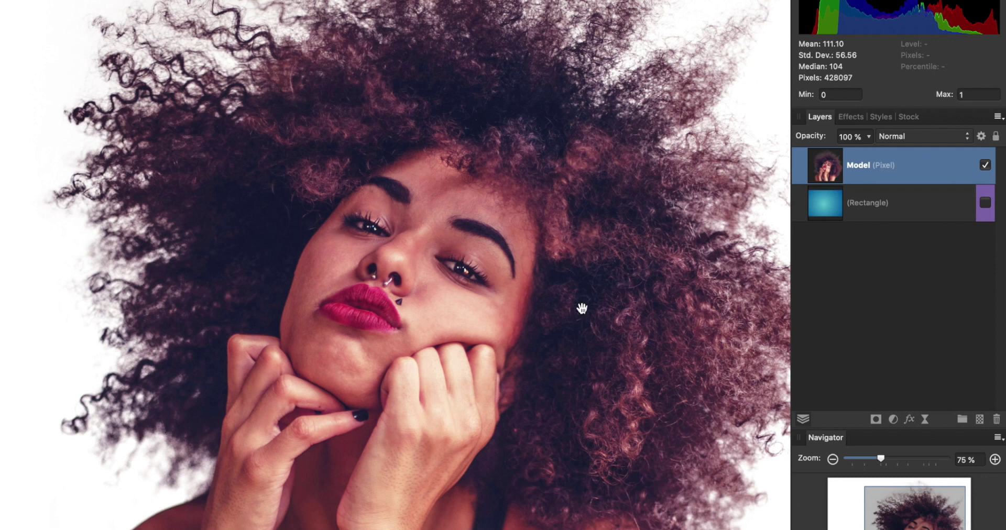
# Make the blue Rectangle layer visible and pan around to inspect the hair edges.
pyautogui.scroll(3, 582, 309)
pyautogui.hscroll(3, 582, 309)
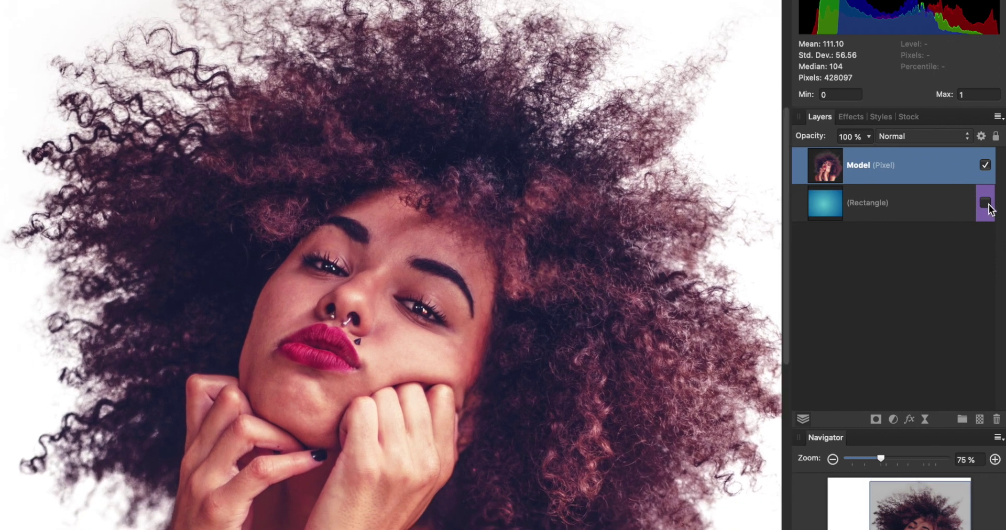
pyautogui.click(986, 203)
pyautogui.scroll(3, 526, 100)
pyautogui.hscroll(-3, 526, 100)
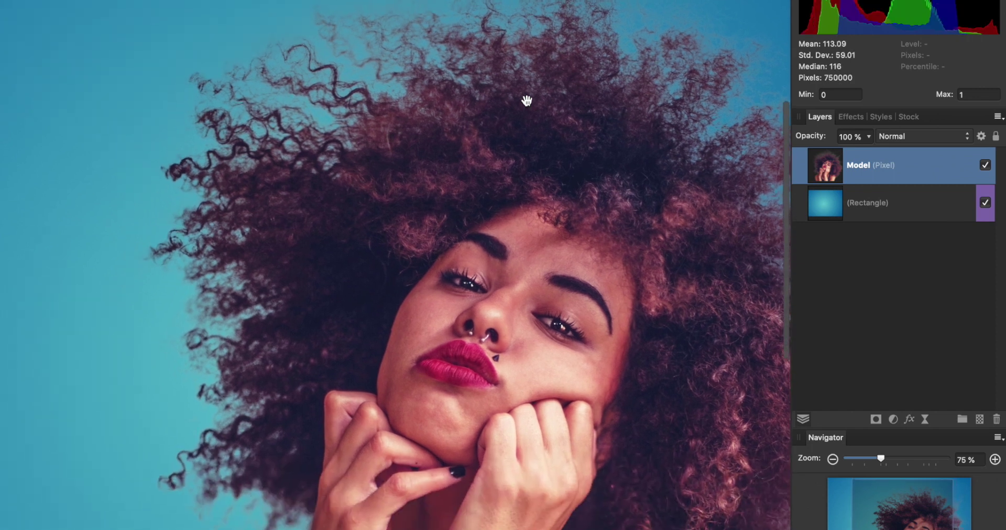
pyautogui.scroll(3, 526, 101)
pyautogui.scroll(3, 527, 101)
pyautogui.scroll(2, 527, 100)
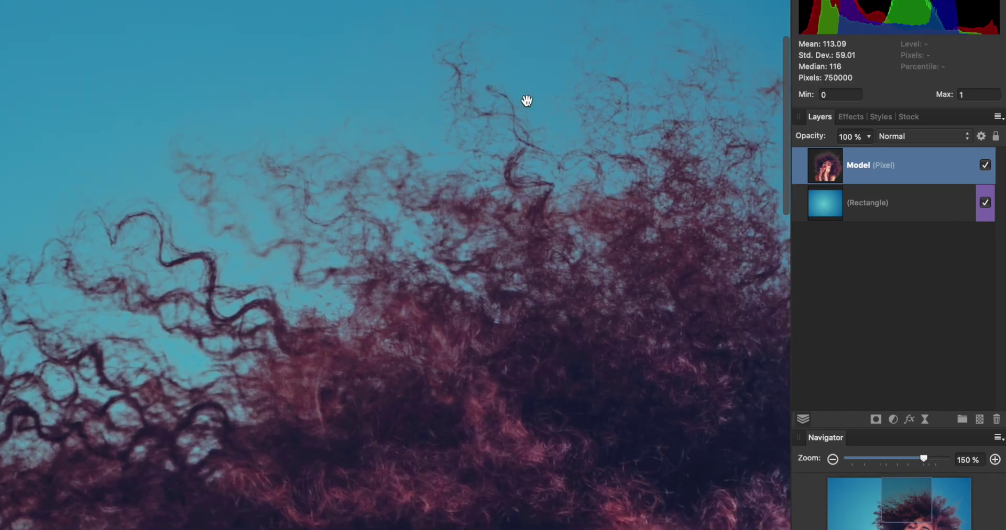
pyautogui.hscroll(5, 612, 150)
pyautogui.hscroll(5, 614, 160)
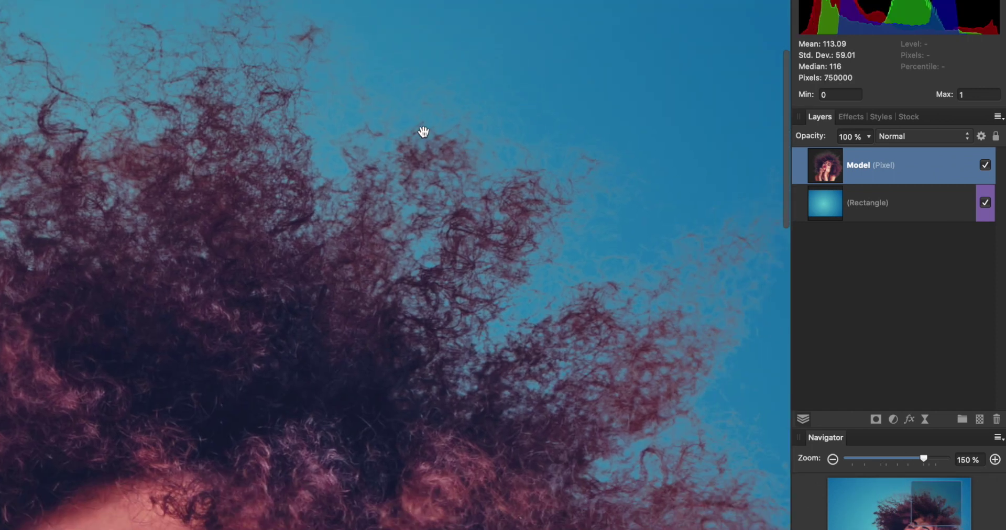
pyautogui.scroll(-3, 423, 132)
pyautogui.scroll(-2, 573, 252)
pyautogui.scroll(-3, 572, 252)
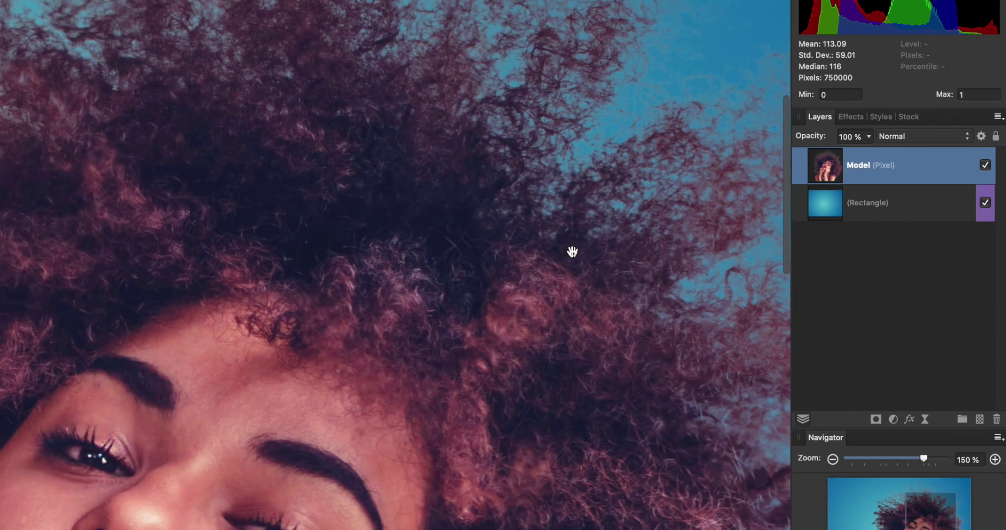
pyautogui.hscroll(-3, 572, 252)
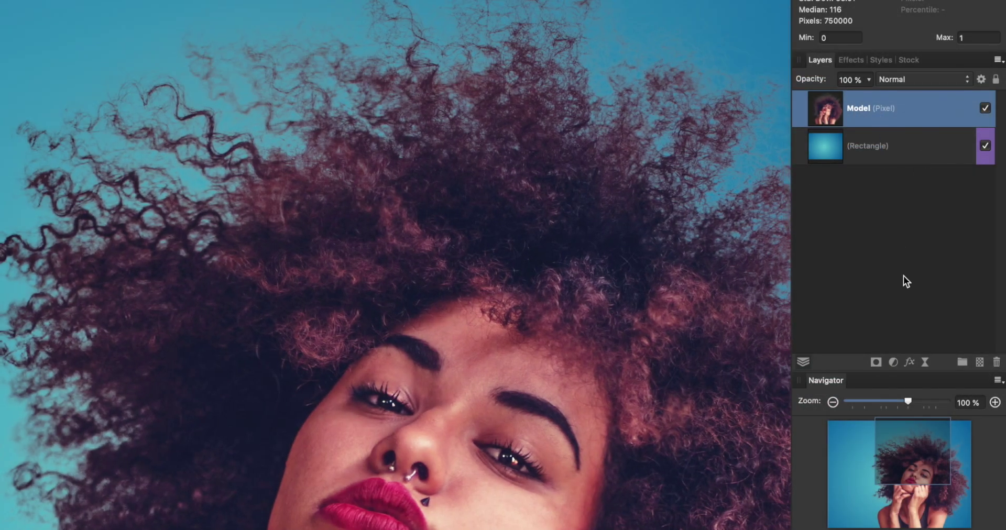
# Enable Inner Glow on the Model layer, toggling it to compare, and open its colour picker.
pyautogui.click(911, 363)
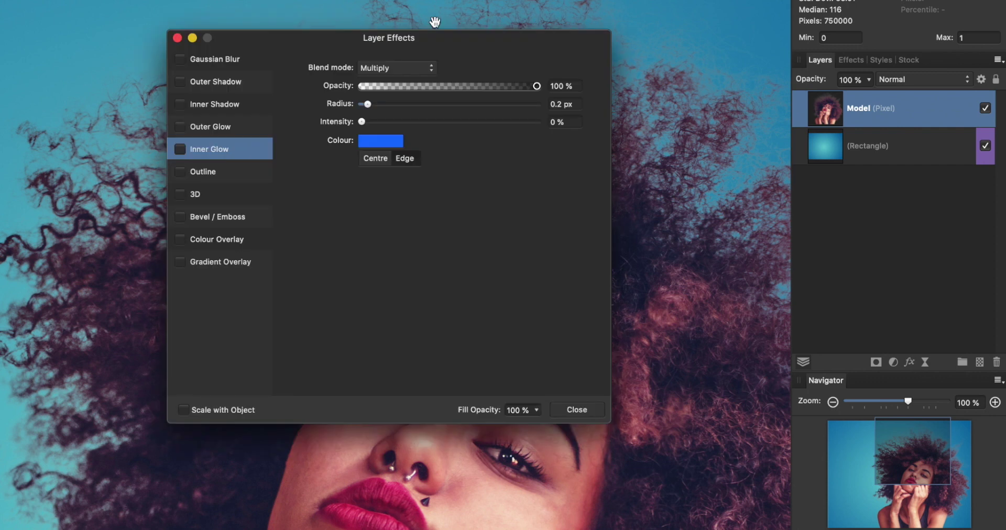
pyautogui.moveTo(407, 50); pyautogui.dragTo(703, 95)
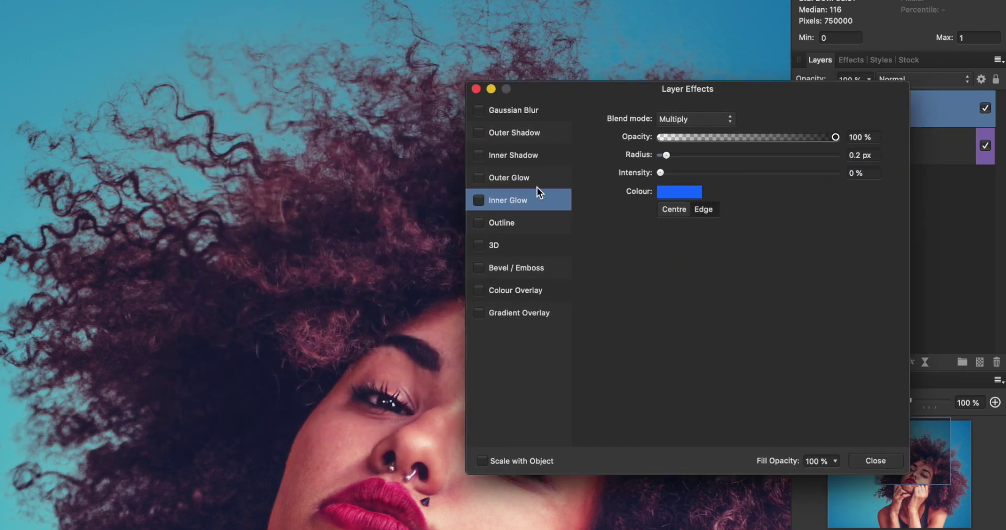
pyautogui.click(478, 201)
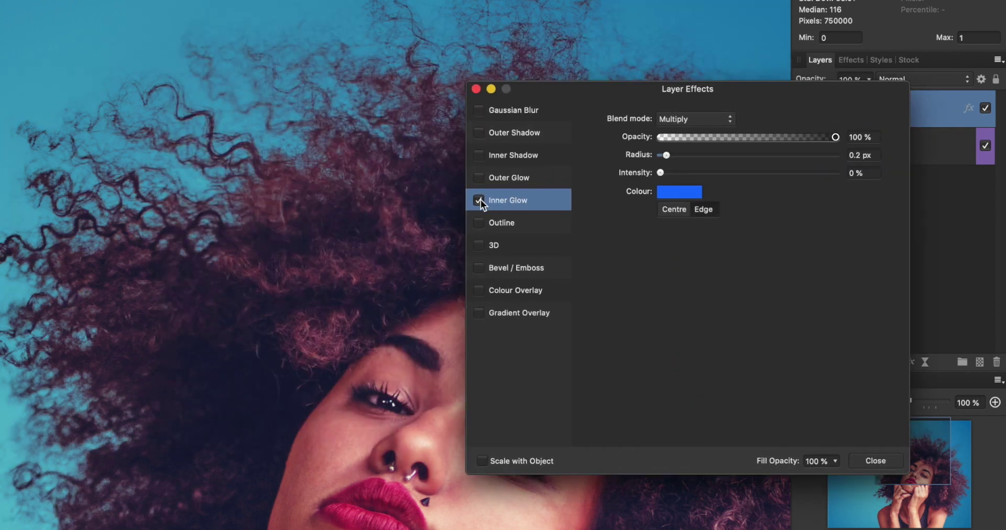
pyautogui.scroll(1, 297, 80)
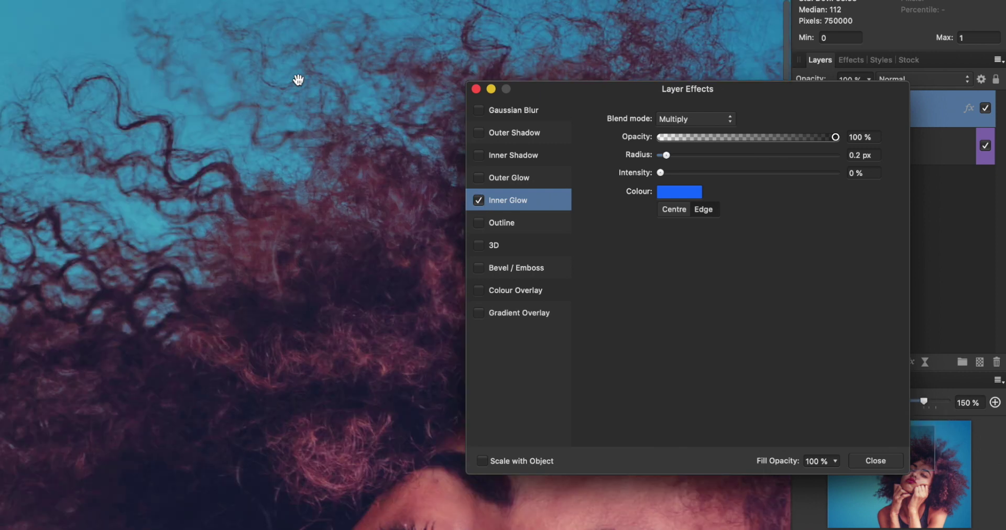
pyautogui.click(481, 198)
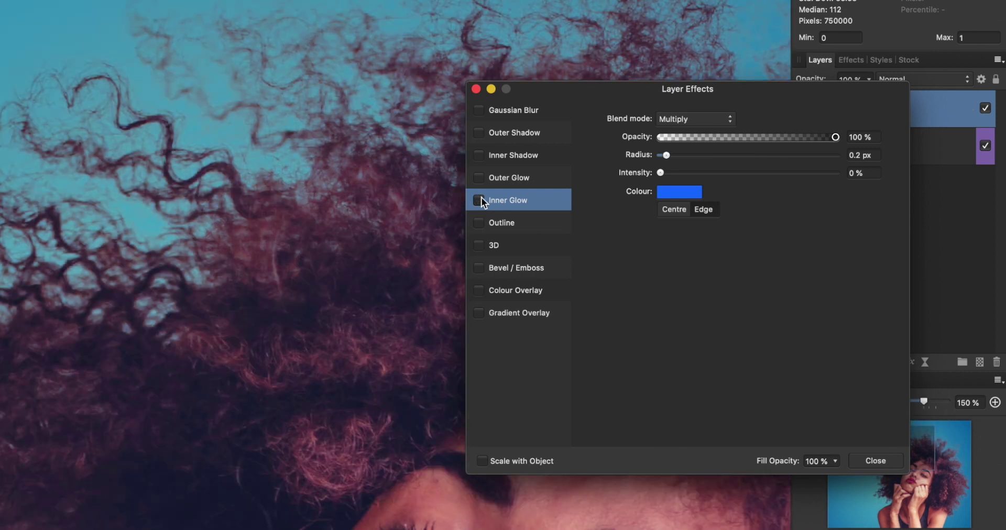
pyautogui.click(481, 199)
pyautogui.click(667, 190)
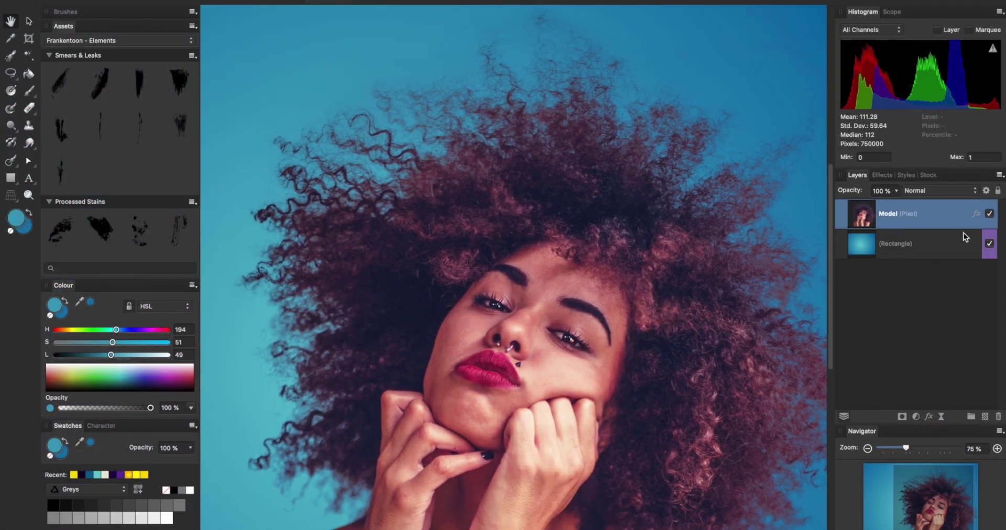
# Compare the inner glow off and on again in Layer Effects, then close the dialog.
pyautogui.click(977, 213)
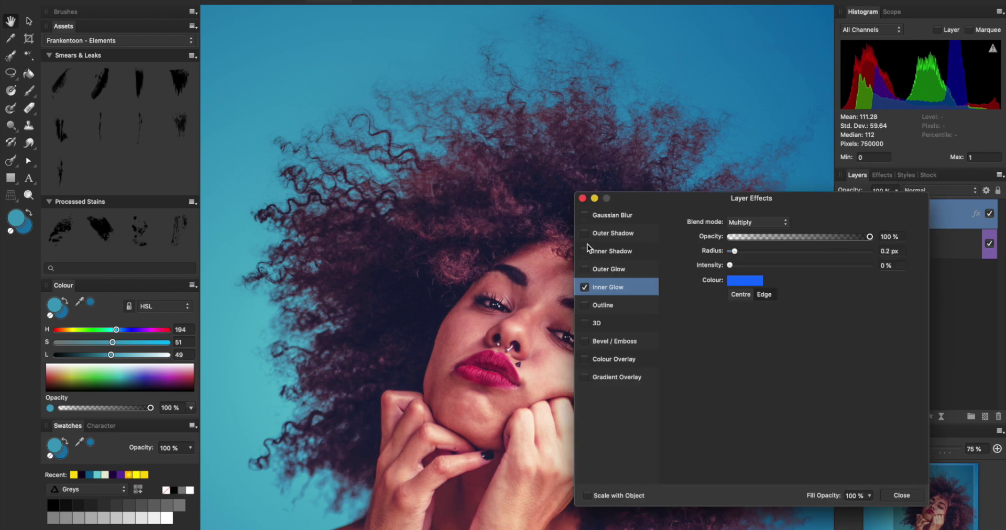
pyautogui.click(585, 287)
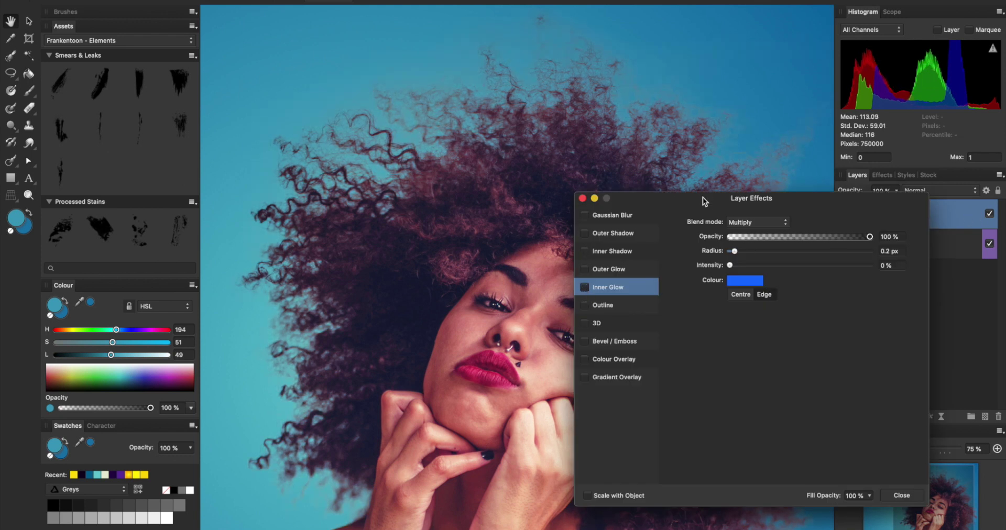
pyautogui.moveTo(703, 197); pyautogui.dragTo(794, 358)
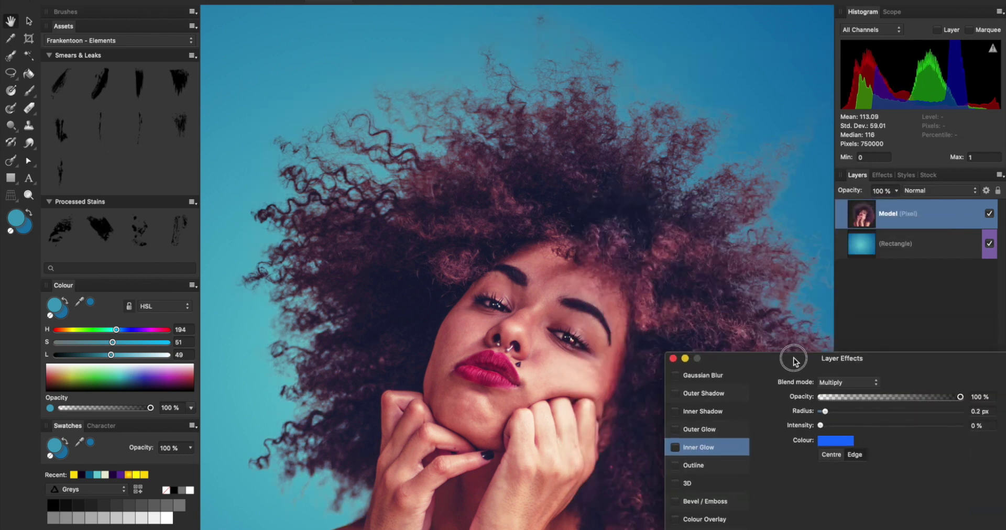
pyautogui.click(675, 448)
pyautogui.moveTo(792, 360); pyautogui.dragTo(572, 191)
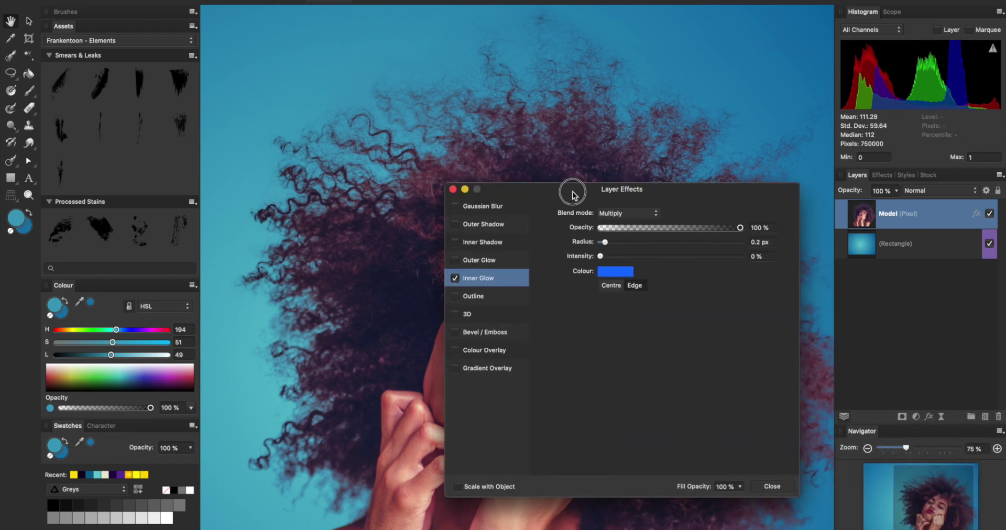
pyautogui.click(771, 485)
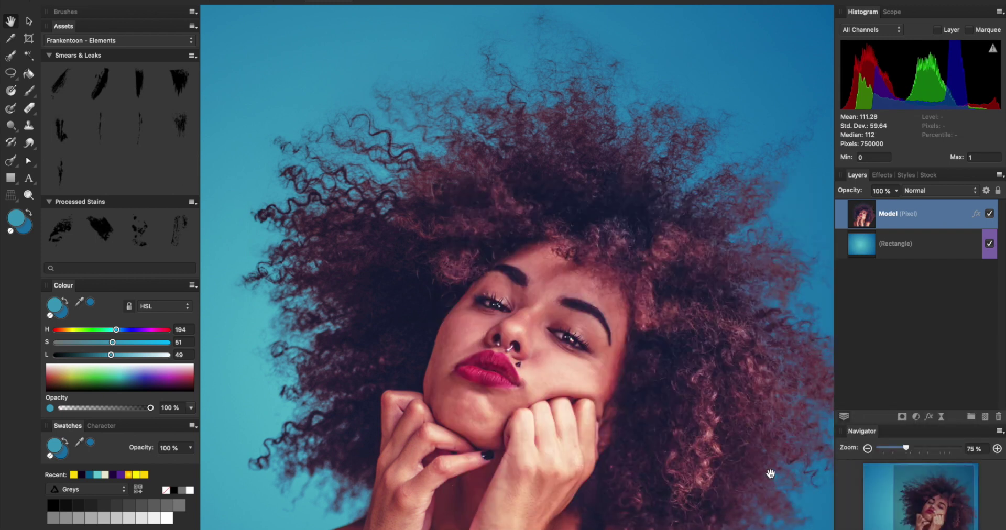